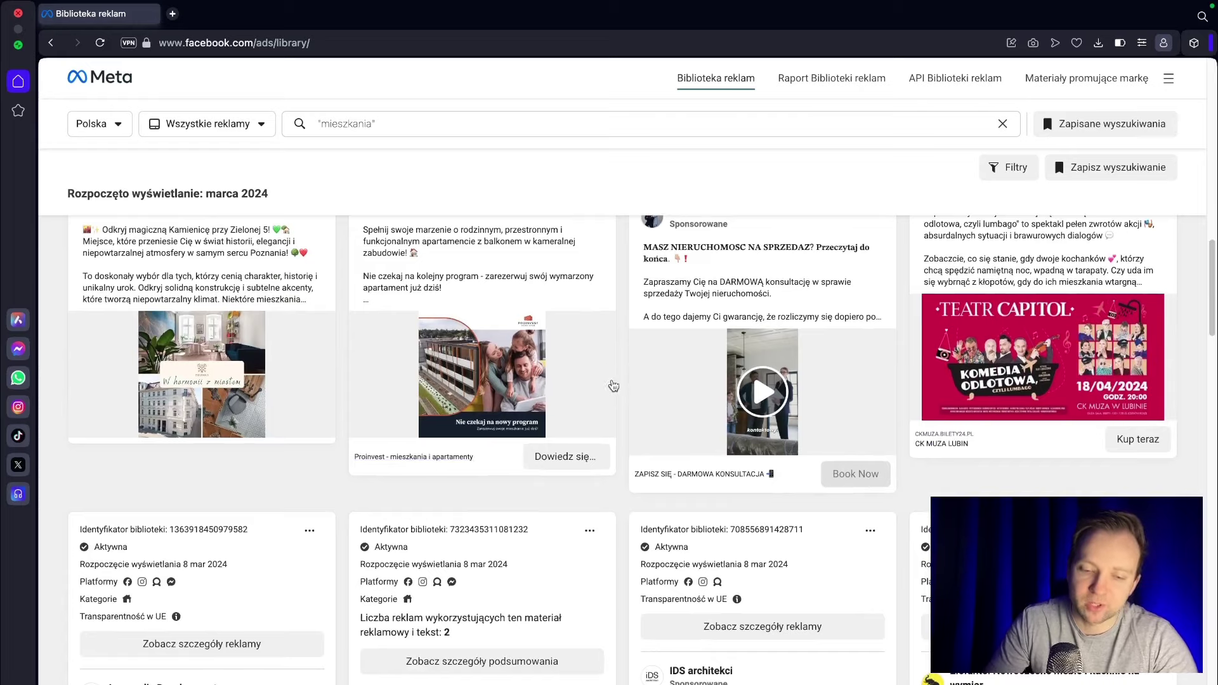
# - Look through the ads listed for the phrase "mieszkania", comparing their copy, images and start dates
pyautogui.scroll(-4, 592, 399)
pyautogui.scroll(-5, 592, 403)
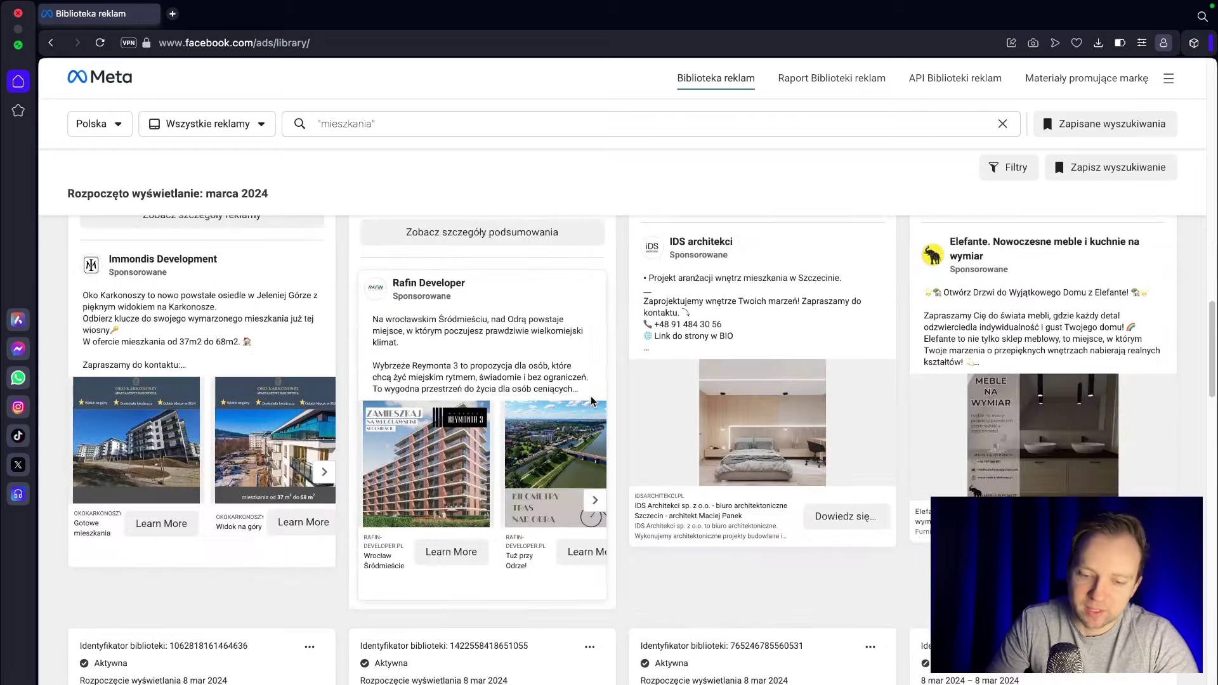
pyautogui.scroll(-10, 389, 492)
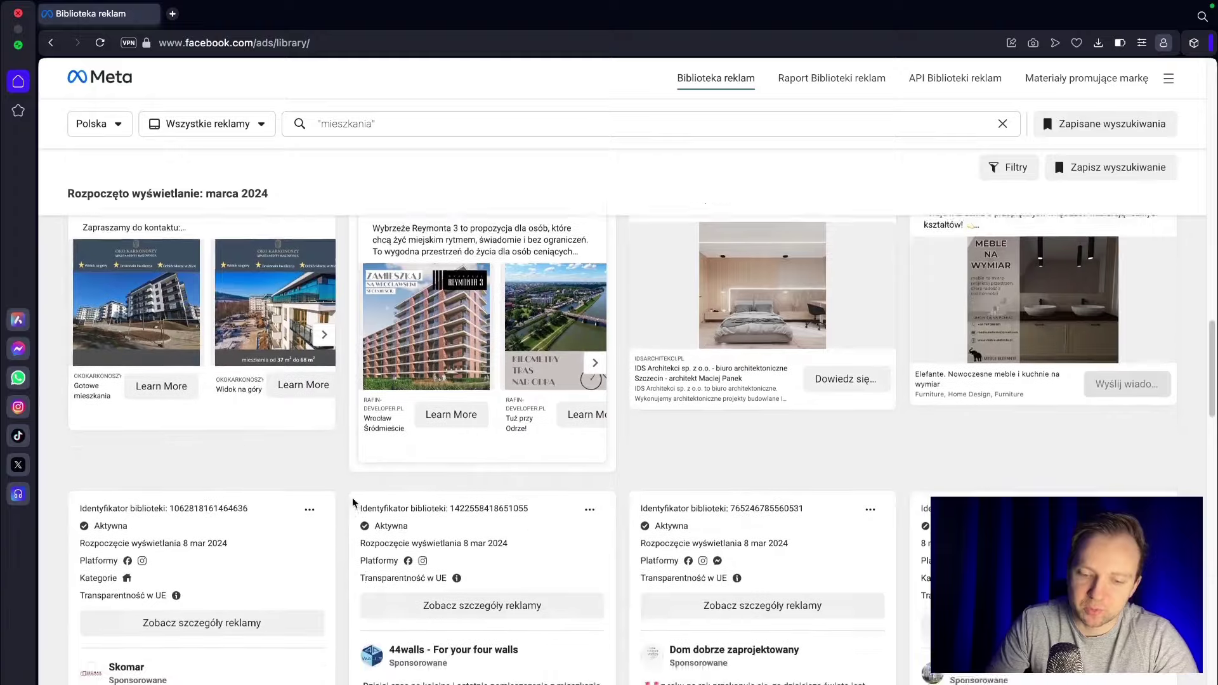
pyautogui.scroll(15, 585, 469)
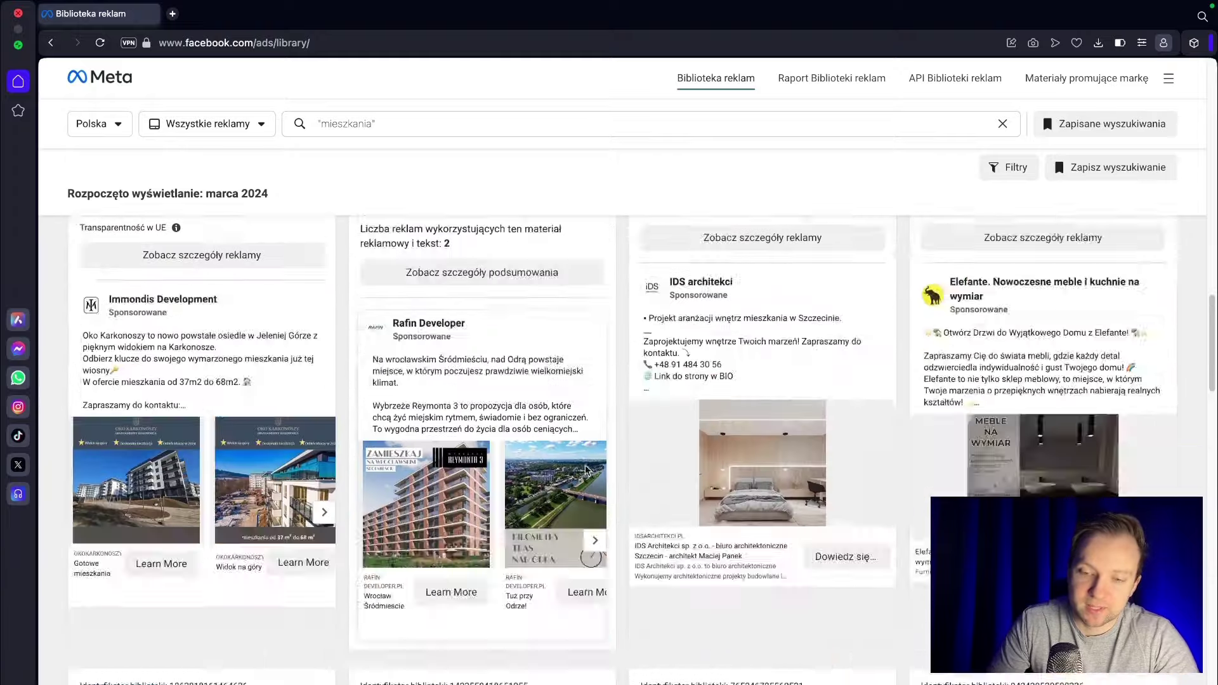
pyautogui.scroll(5, 478, 406)
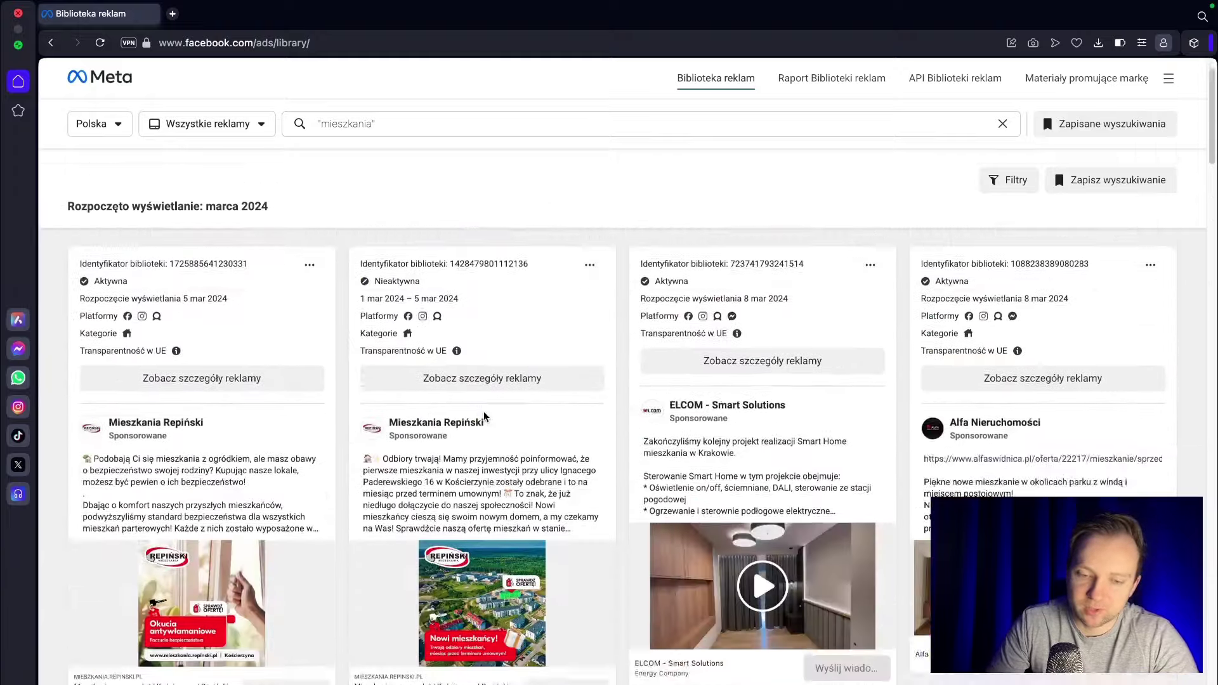
# - Replace the current search phrase and search the ad library for "szkolenia z marketingu"
pyautogui.click(404, 121)
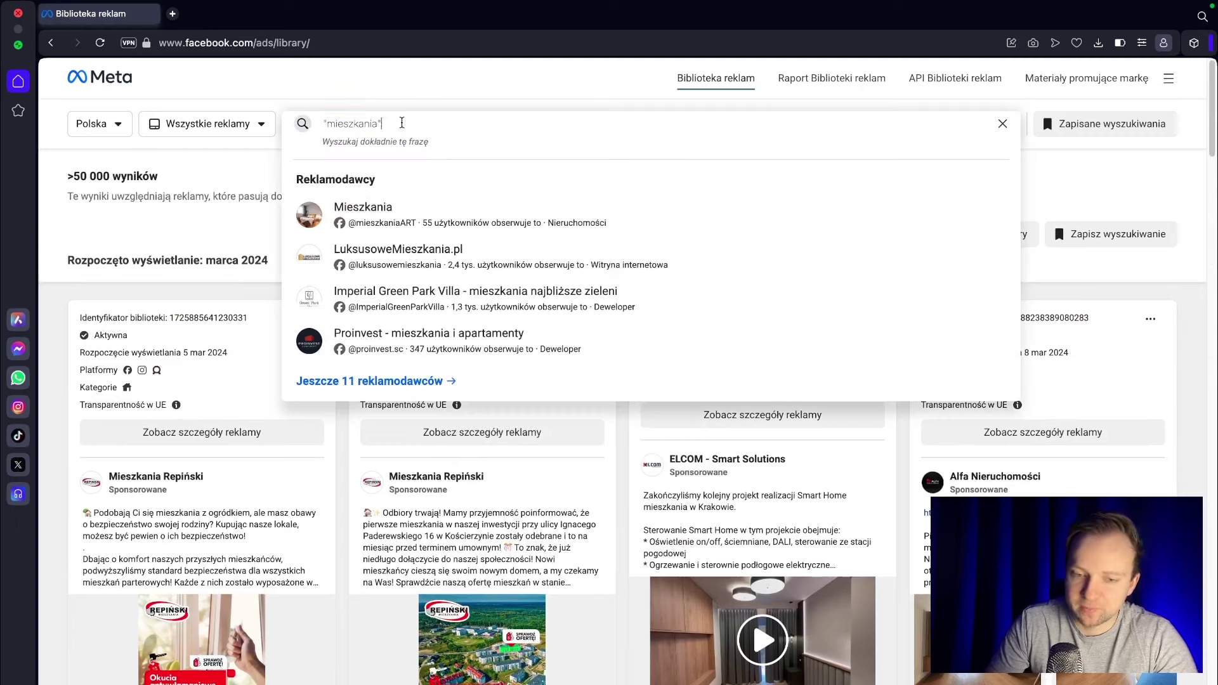
pyautogui.doubleClick(403, 120)
pyautogui.write('szk')
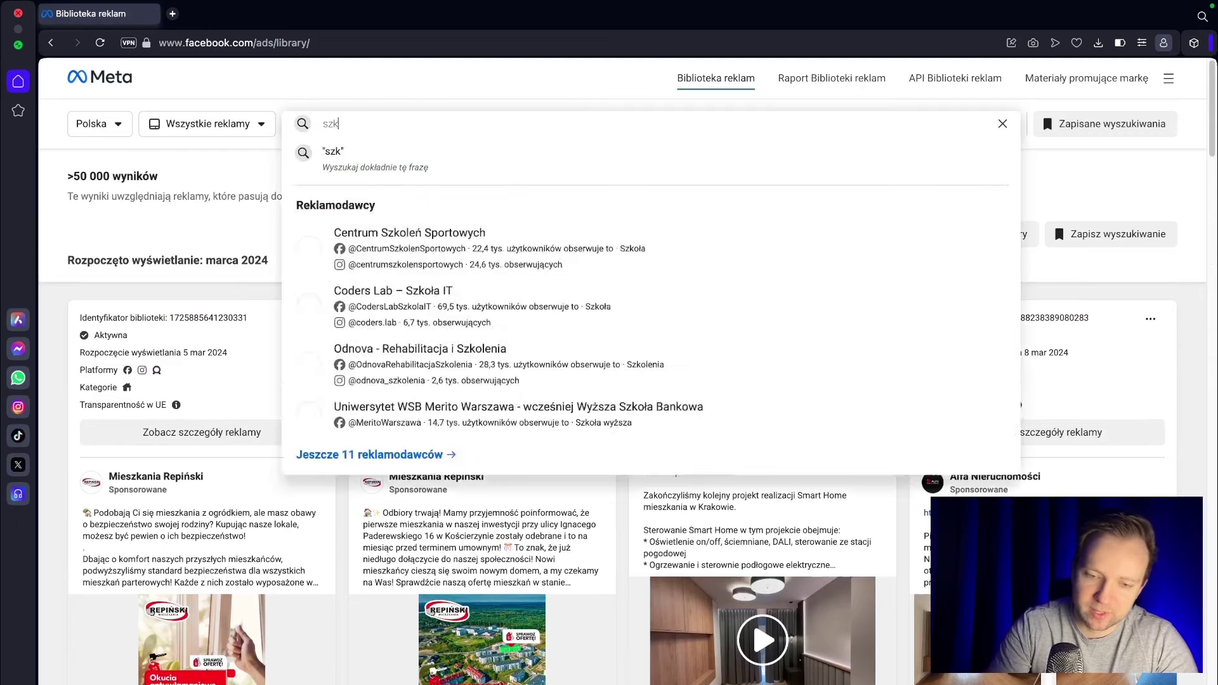
pyautogui.write('olenia z ma')
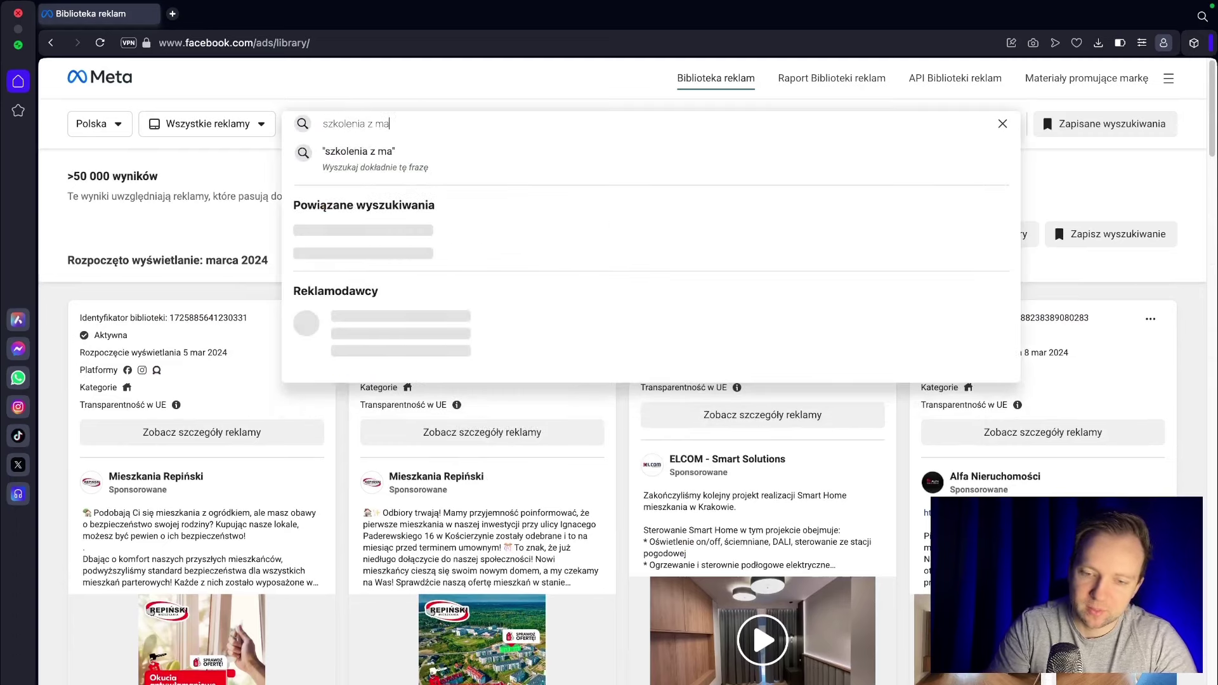
pyautogui.write('rketingu')
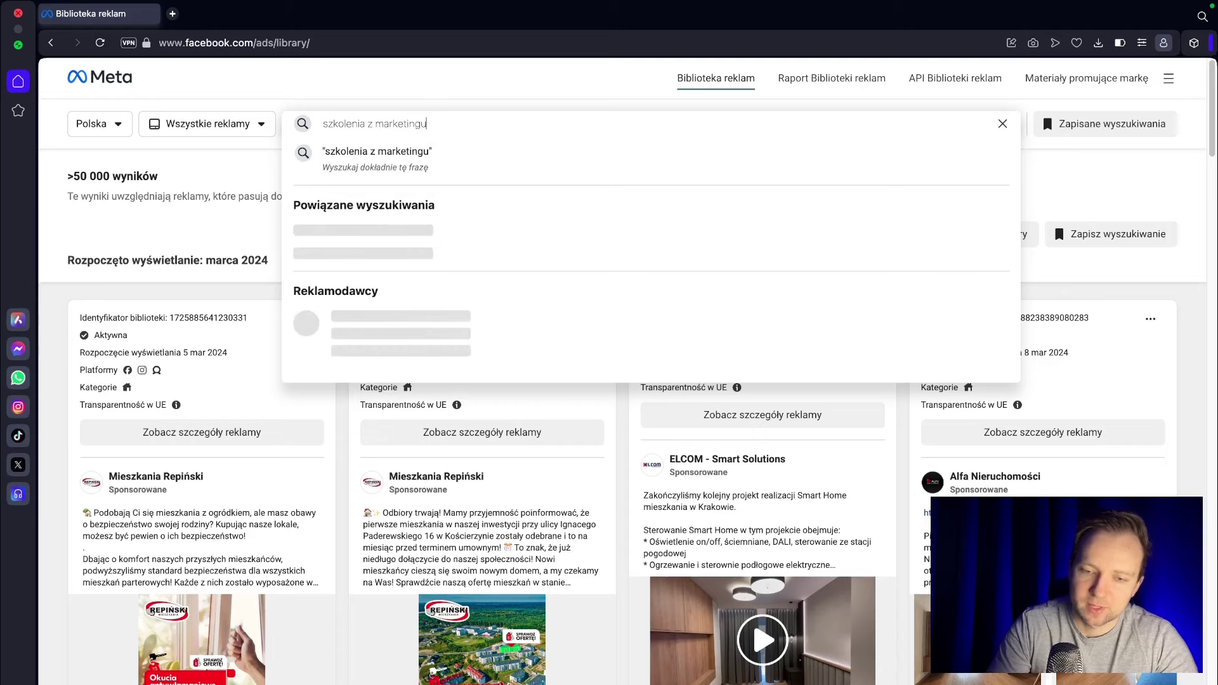
pyautogui.press('Return')
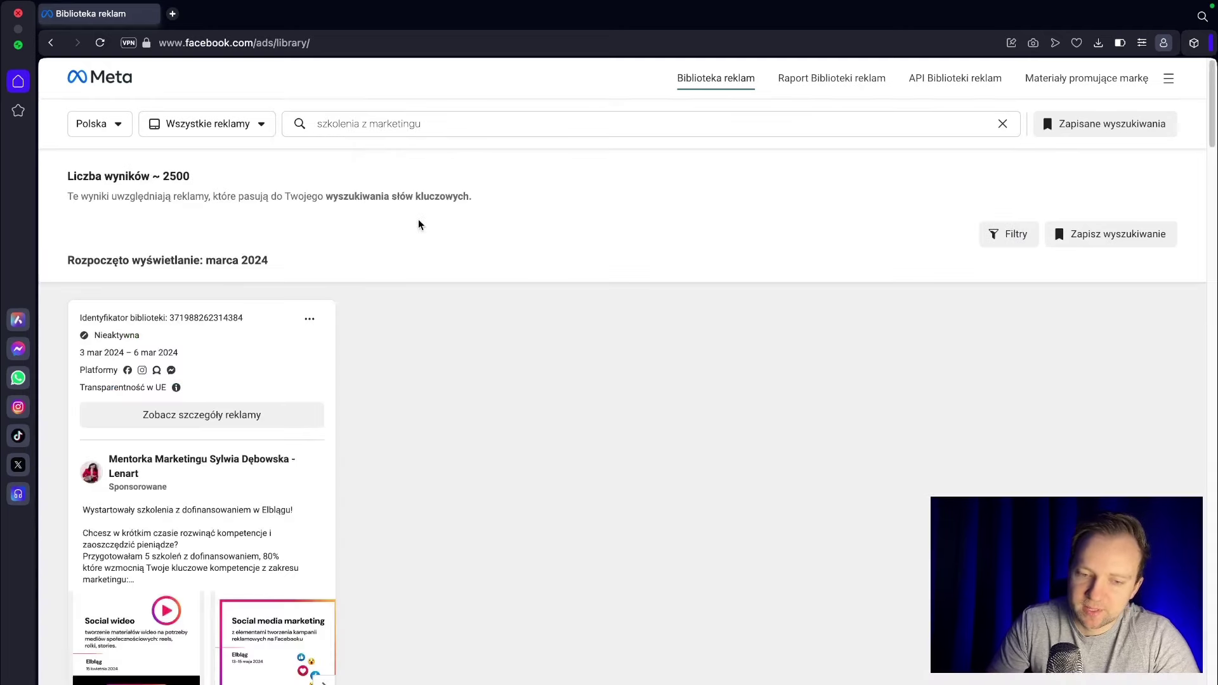
# - Examine the marketing training ads month by month, checking their advertisers, run dates and creatives, and return to the start of the results
pyautogui.scroll(-2, 467, 397)
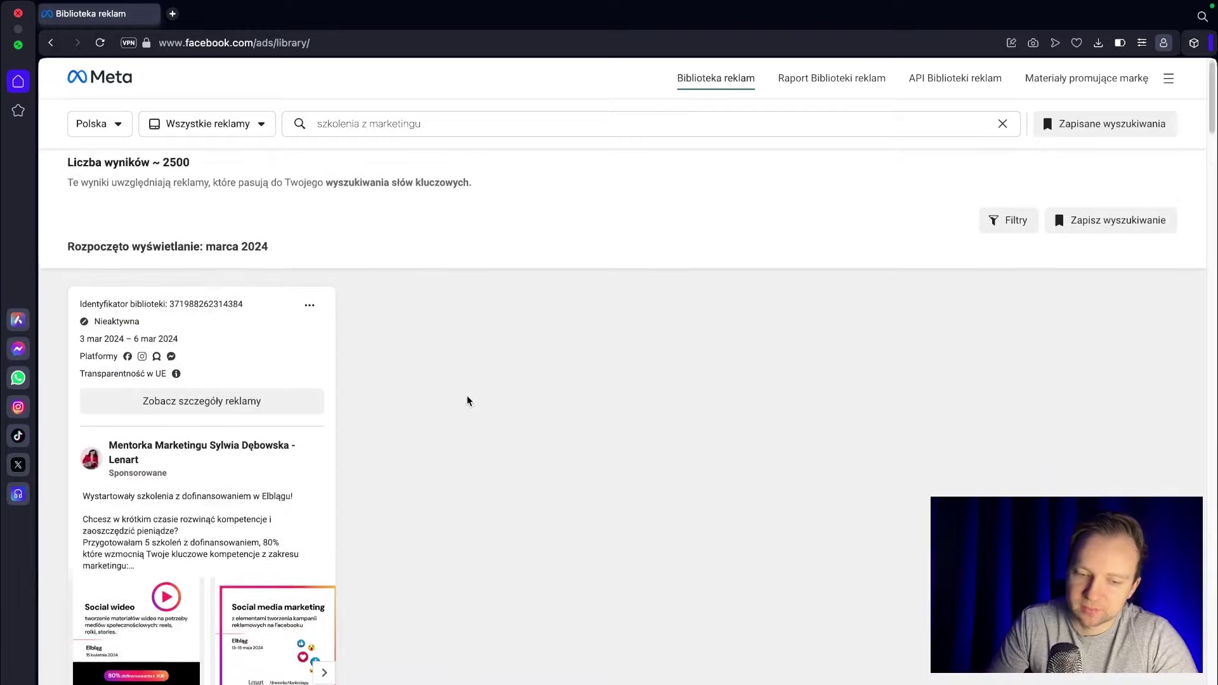
pyautogui.scroll(-10, 383, 410)
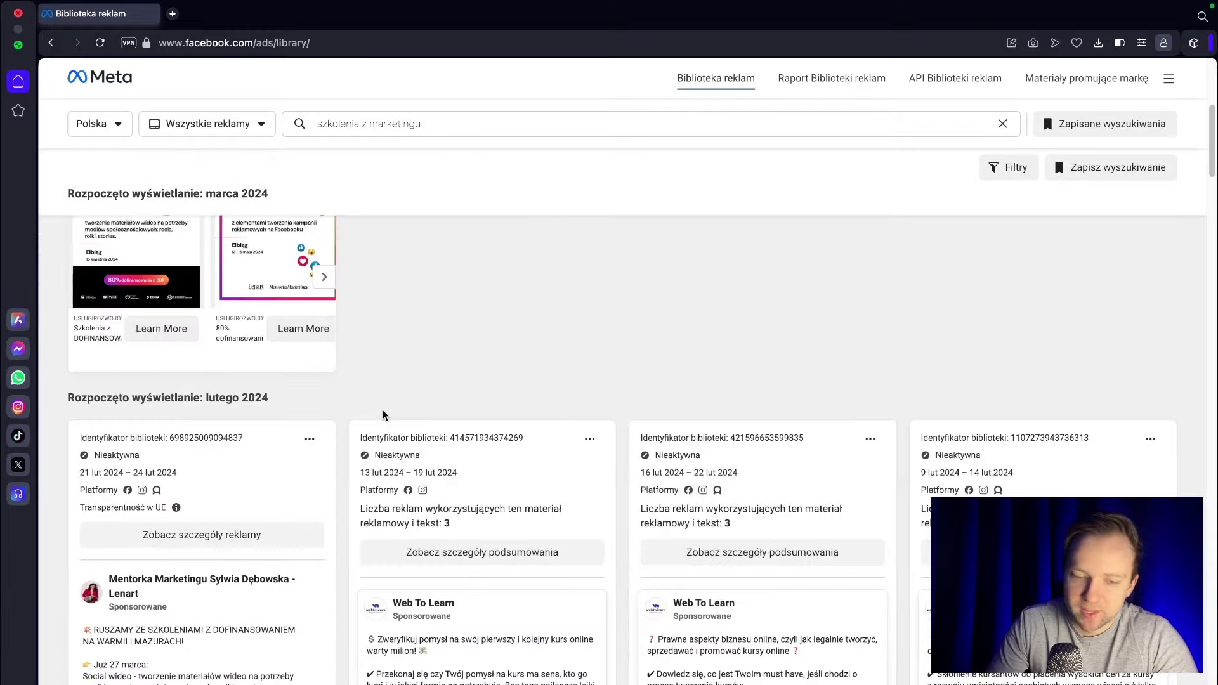
pyautogui.scroll(-9, 611, 499)
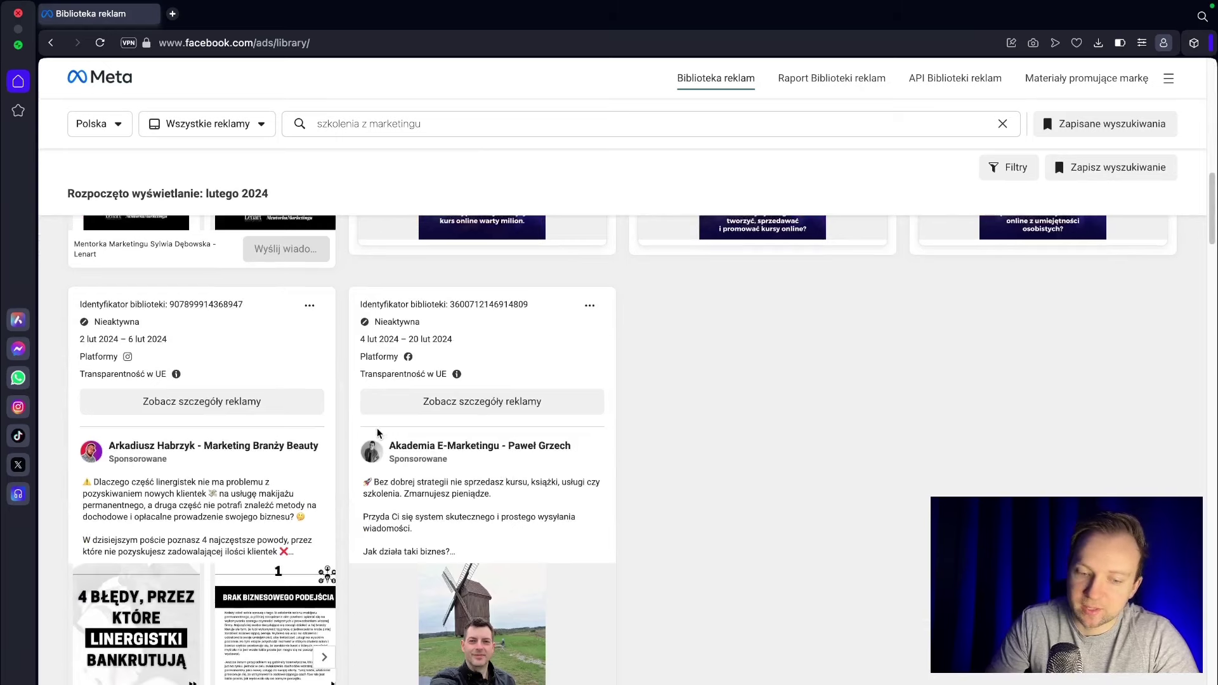
pyautogui.scroll(-3, 524, 438)
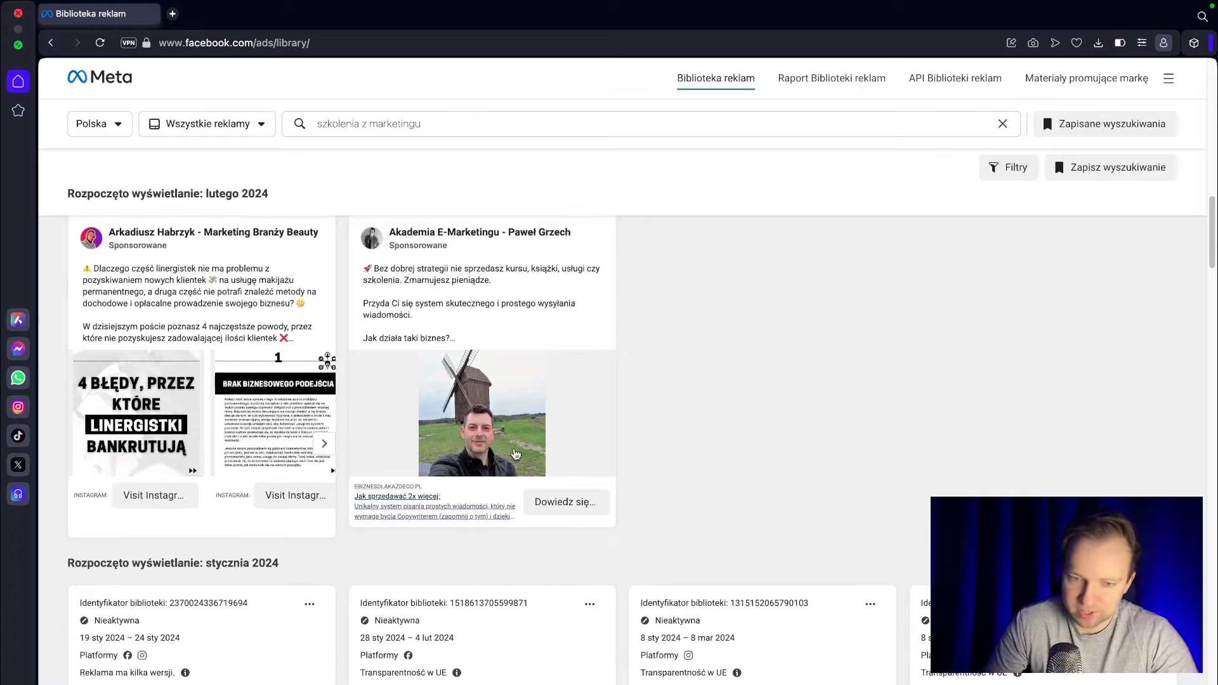
pyautogui.scroll(1, 446, 261)
pyautogui.scroll(-7, 709, 394)
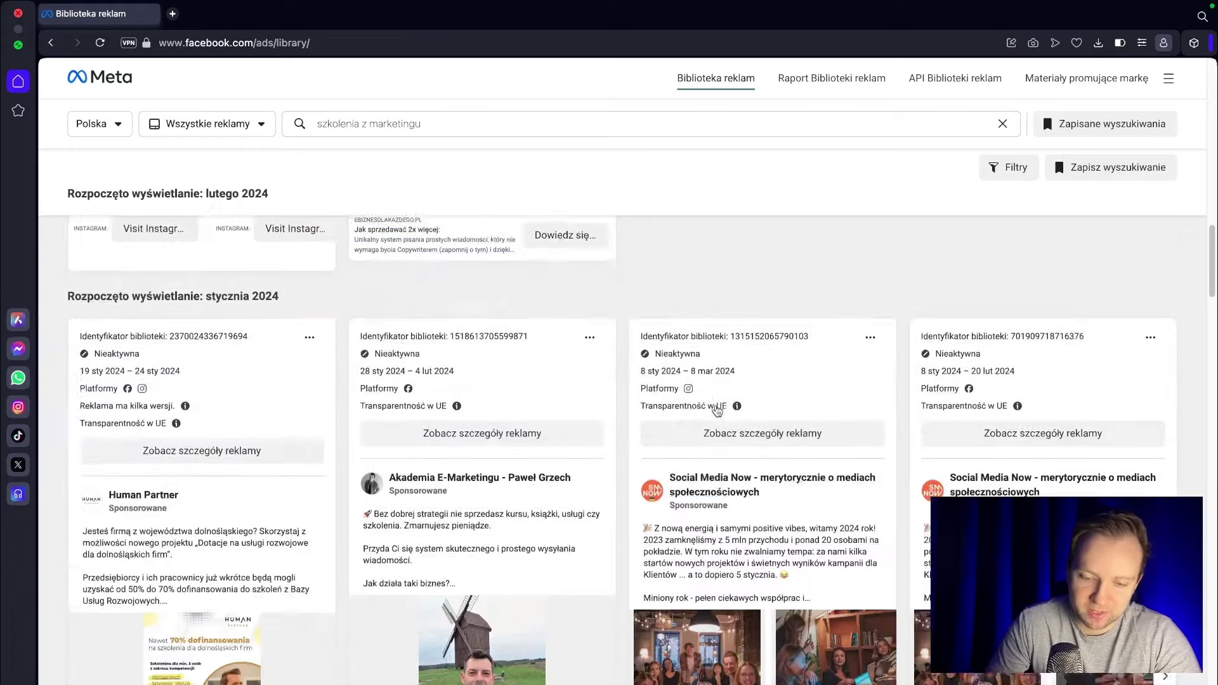
pyautogui.scroll(-3, 589, 406)
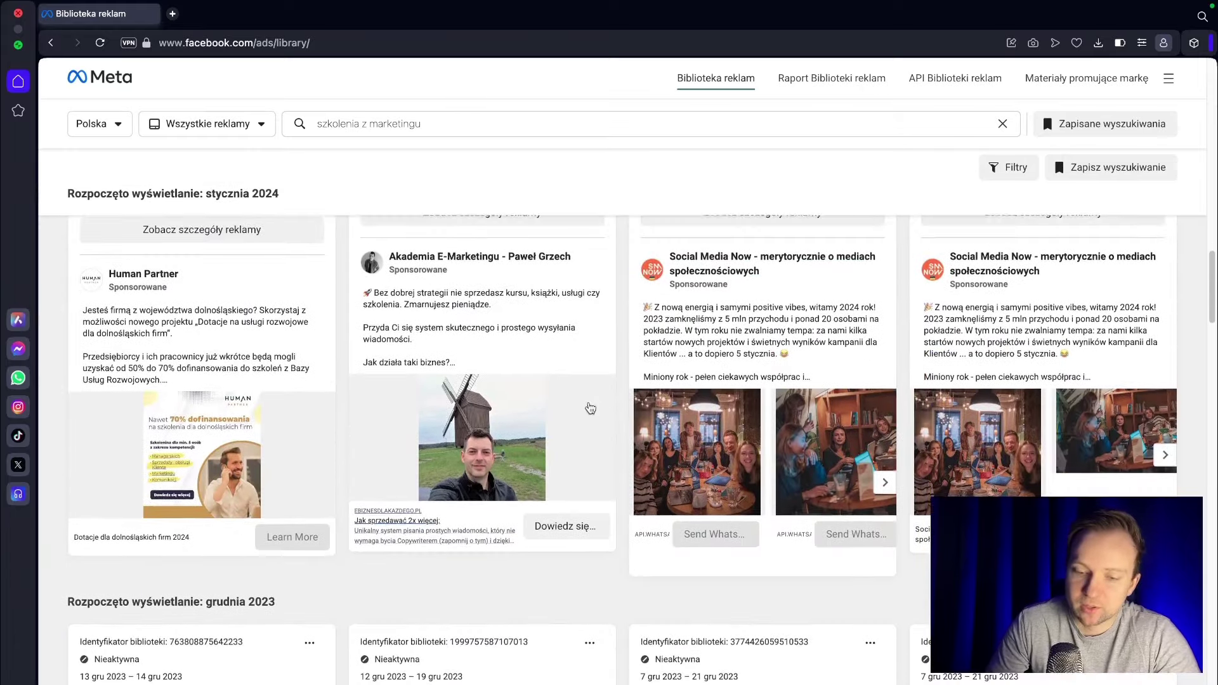
pyautogui.scroll(12, 413, 438)
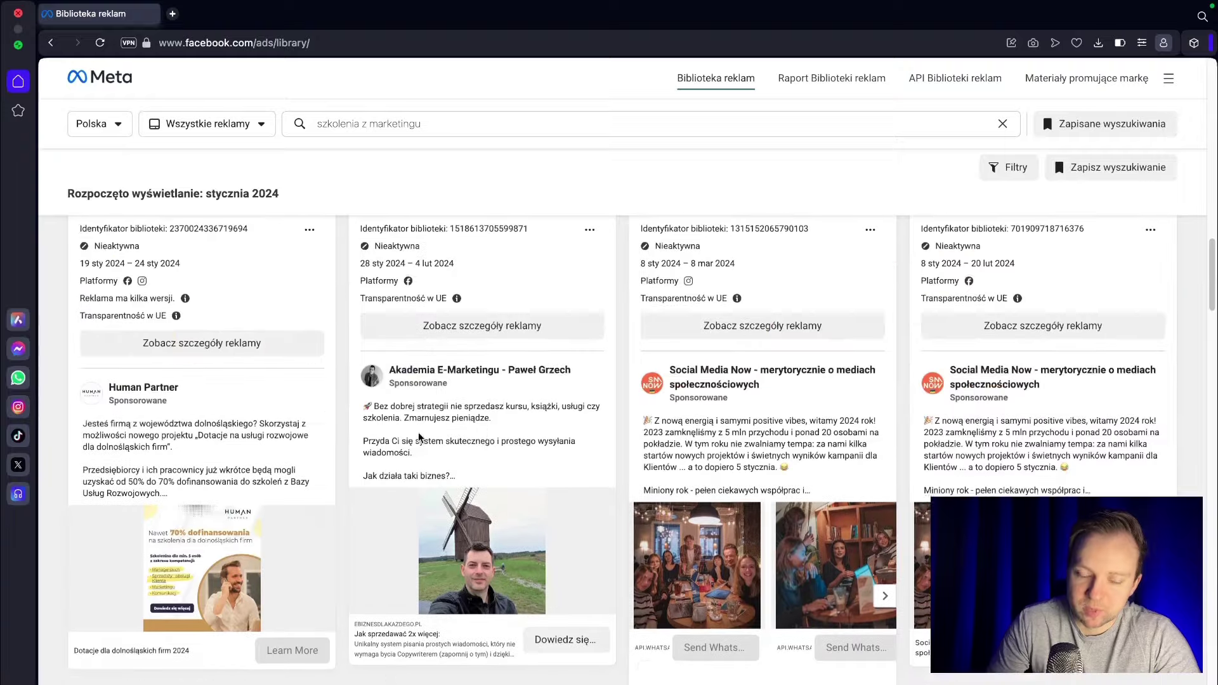
pyautogui.scroll(5, 557, 447)
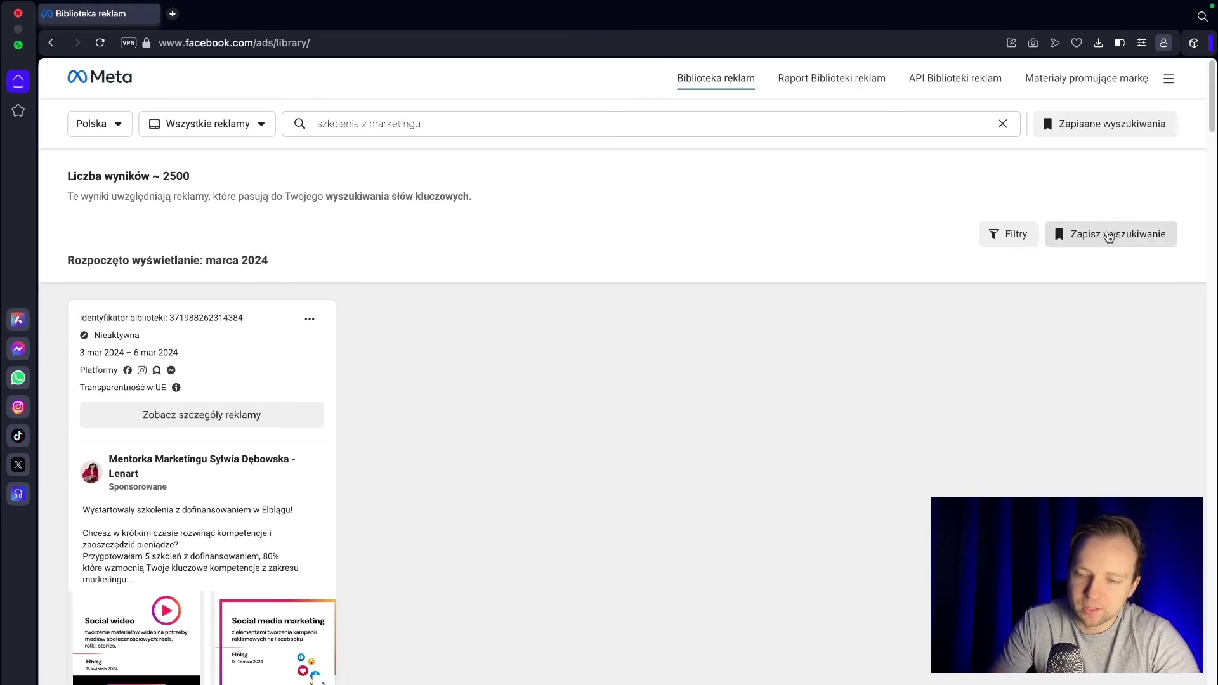
# - Open the filters for the search results and limit the ad language to Polish (polski)
pyautogui.click(1004, 241)
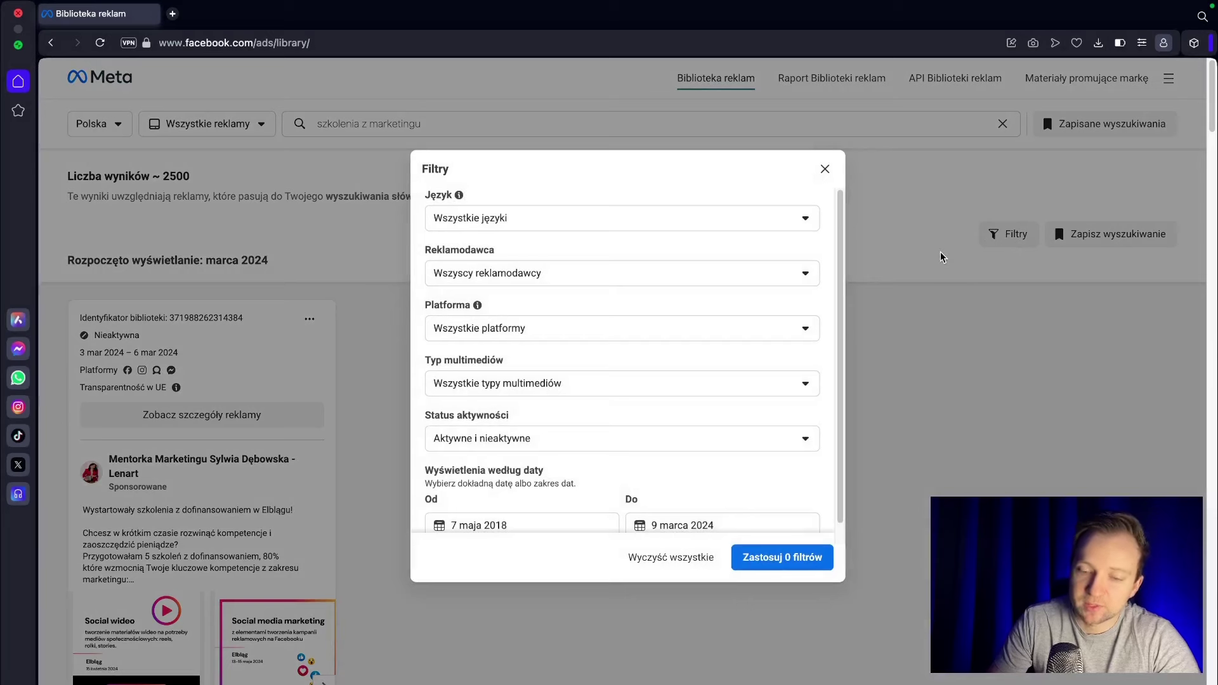
pyautogui.click(588, 222)
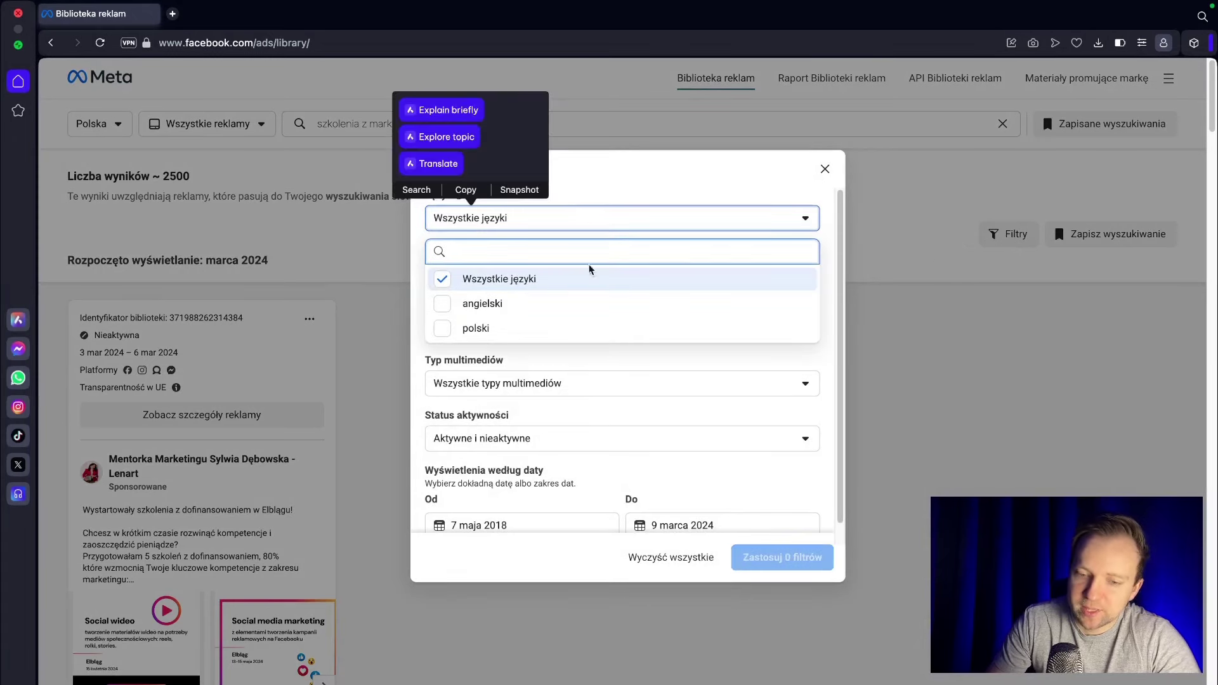
pyautogui.click(446, 327)
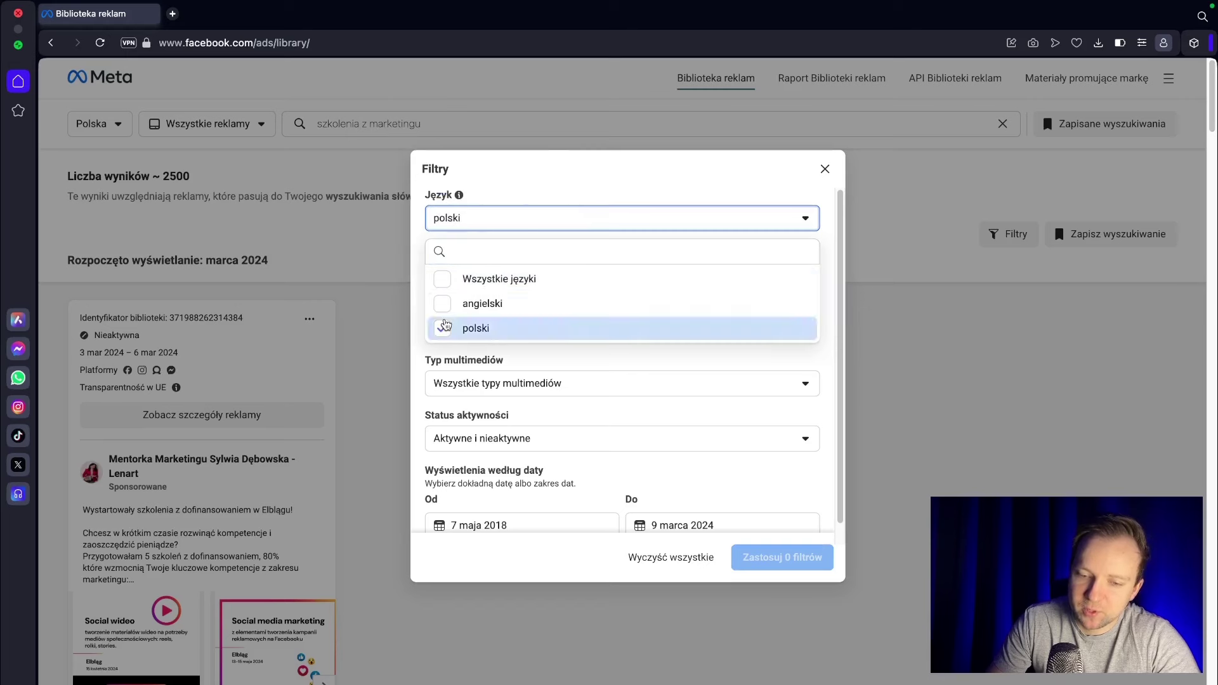
pyautogui.click(722, 361)
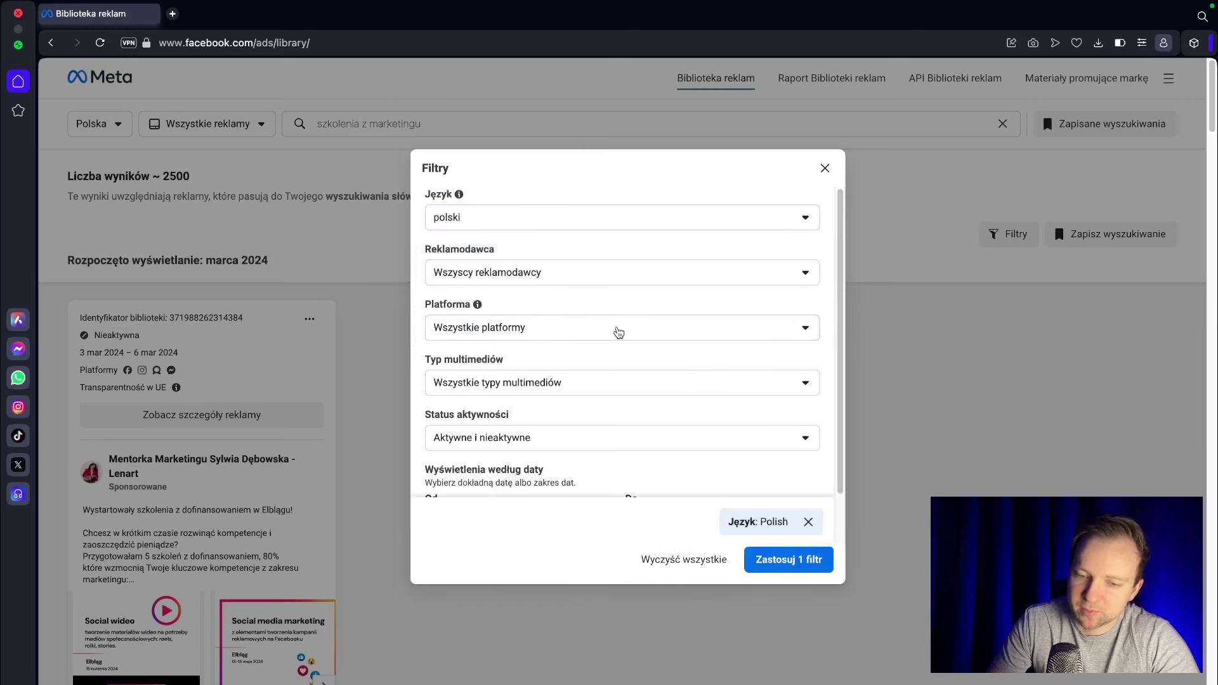
# - Review the list of advertisers available in the advertiser filter and close it without choosing one
pyautogui.click(536, 273)
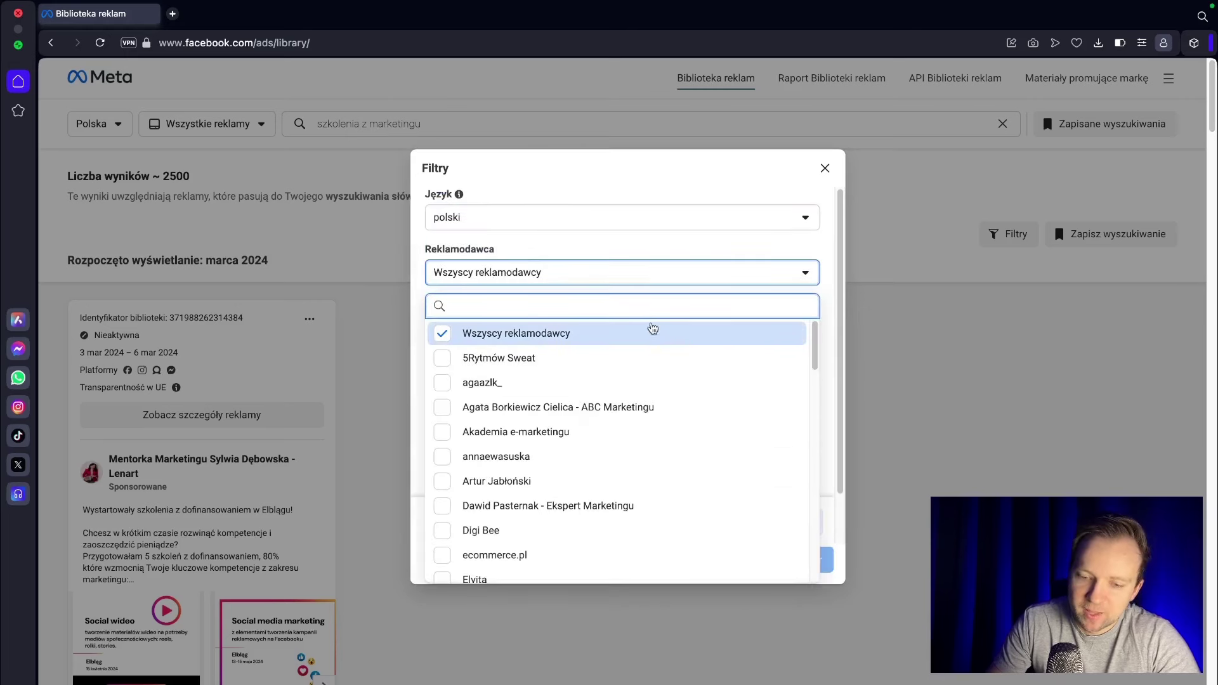
pyautogui.scroll(-20, 627, 469)
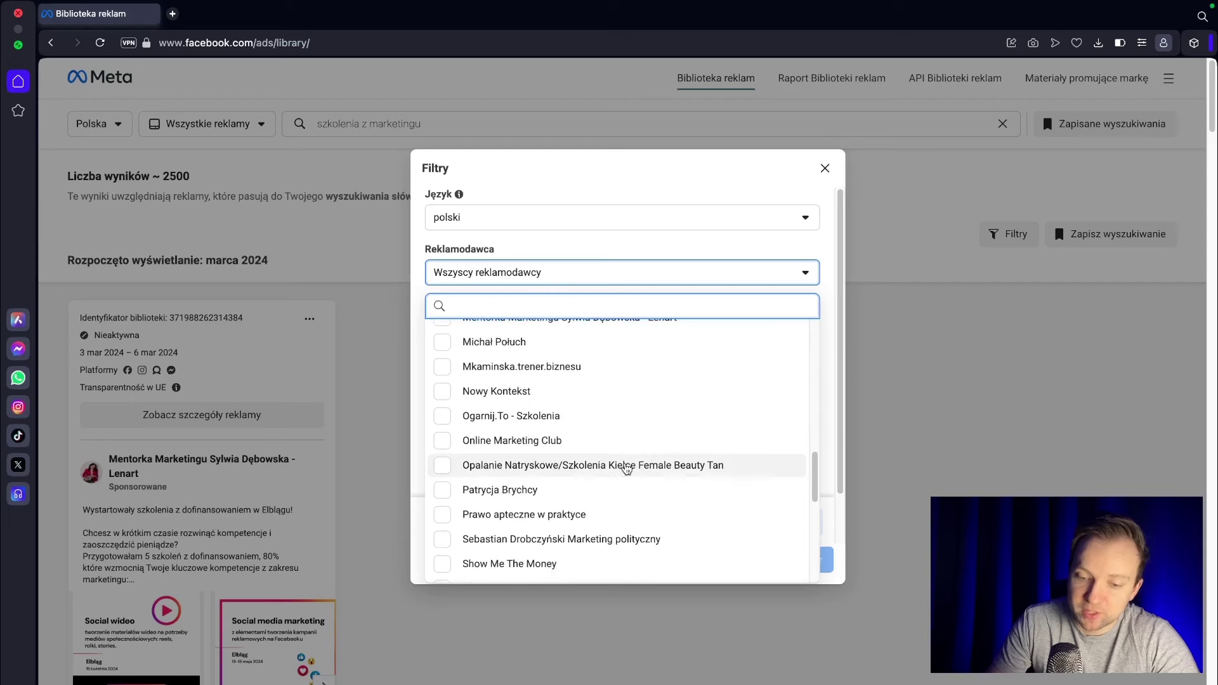
pyautogui.scroll(-3, 627, 469)
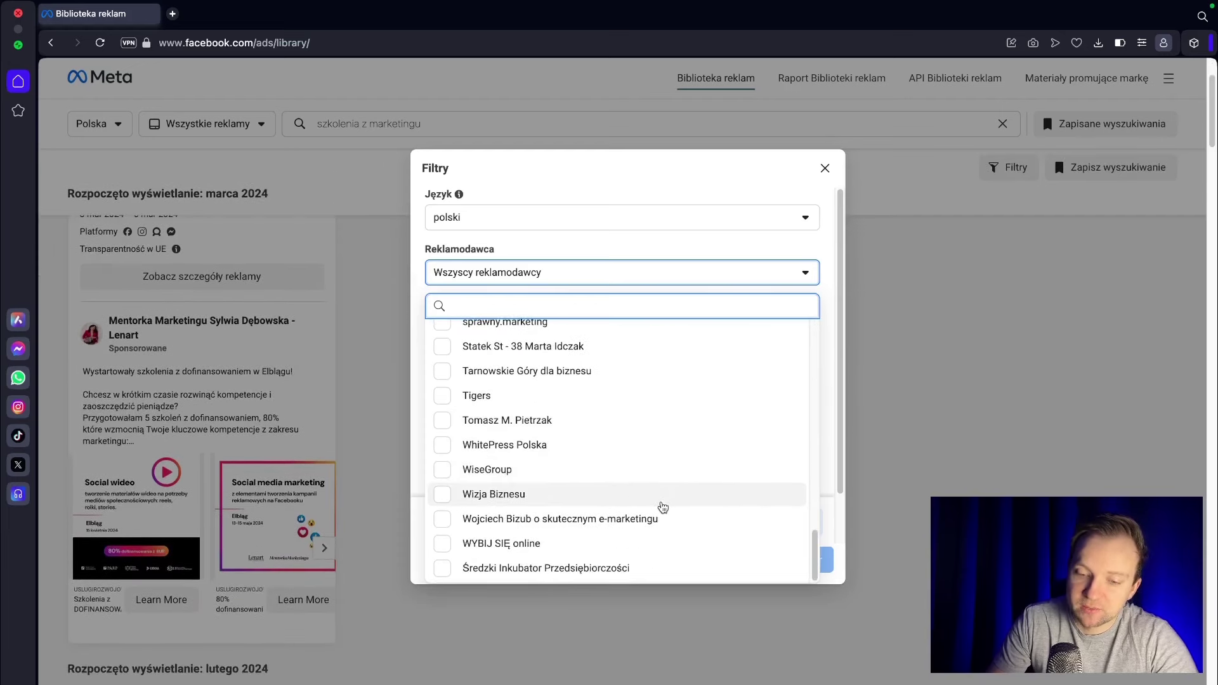
pyautogui.scroll(5, 639, 463)
pyautogui.scroll(10, 637, 463)
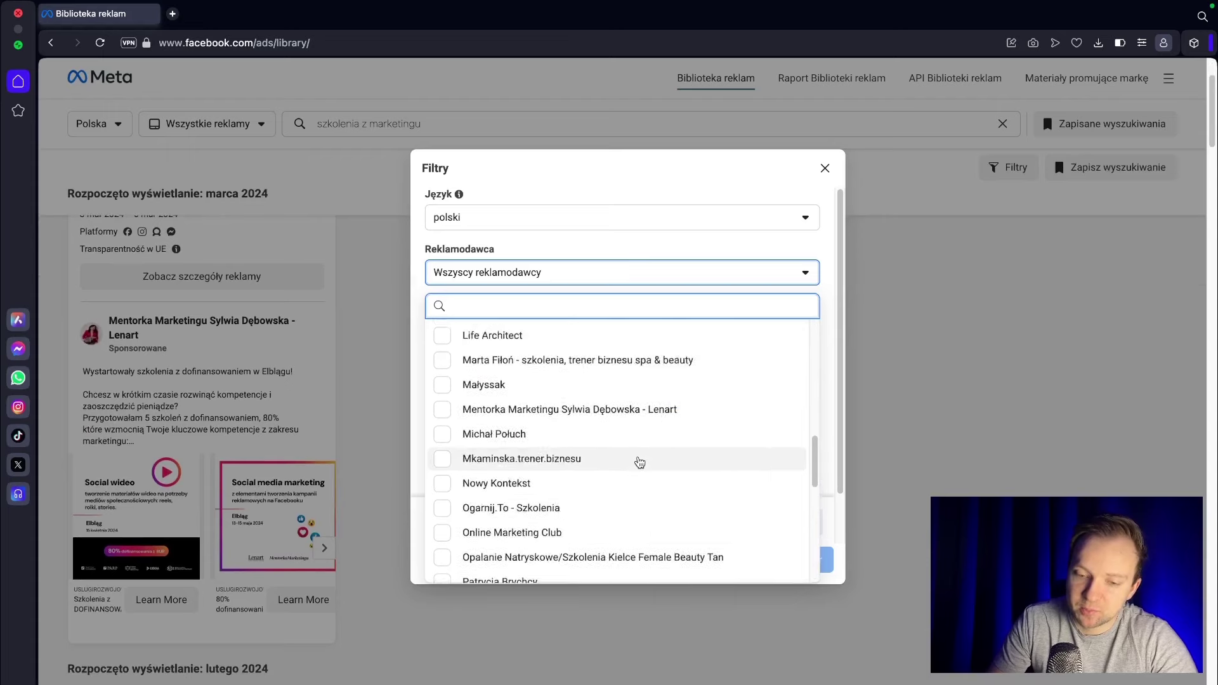
pyautogui.scroll(2, 606, 300)
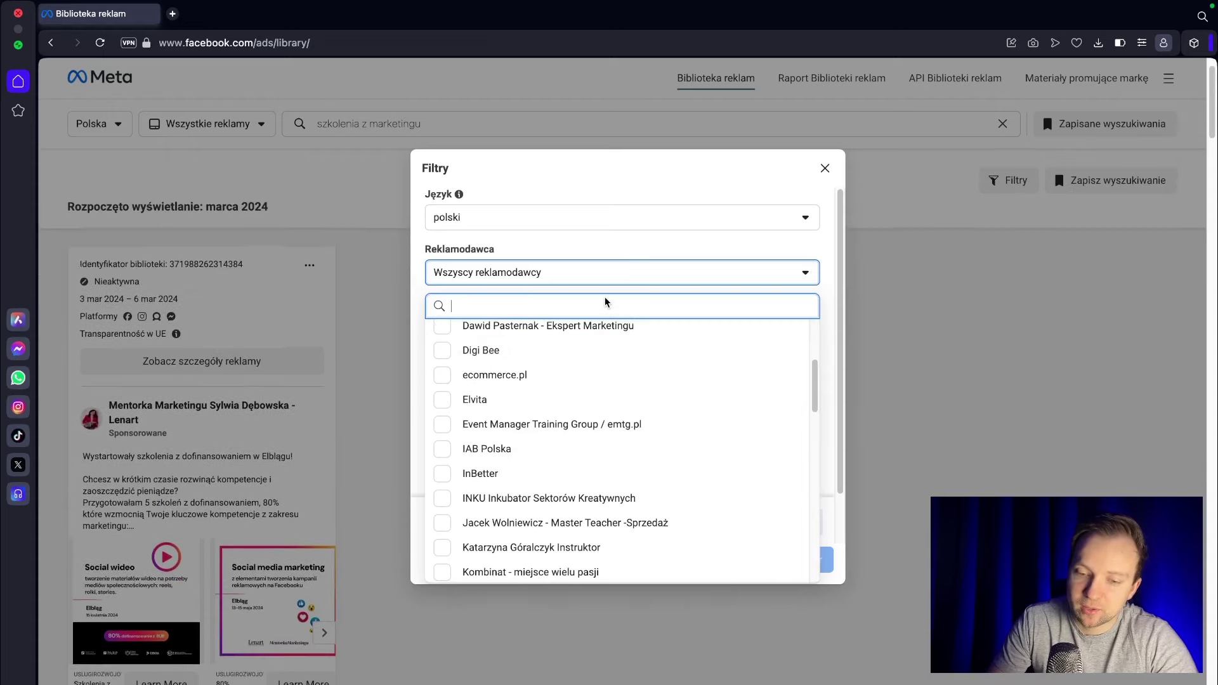
pyautogui.click(611, 254)
# - Set the platform filter to Instagram and the media type filter to videos (Filmy)
pyautogui.click(611, 337)
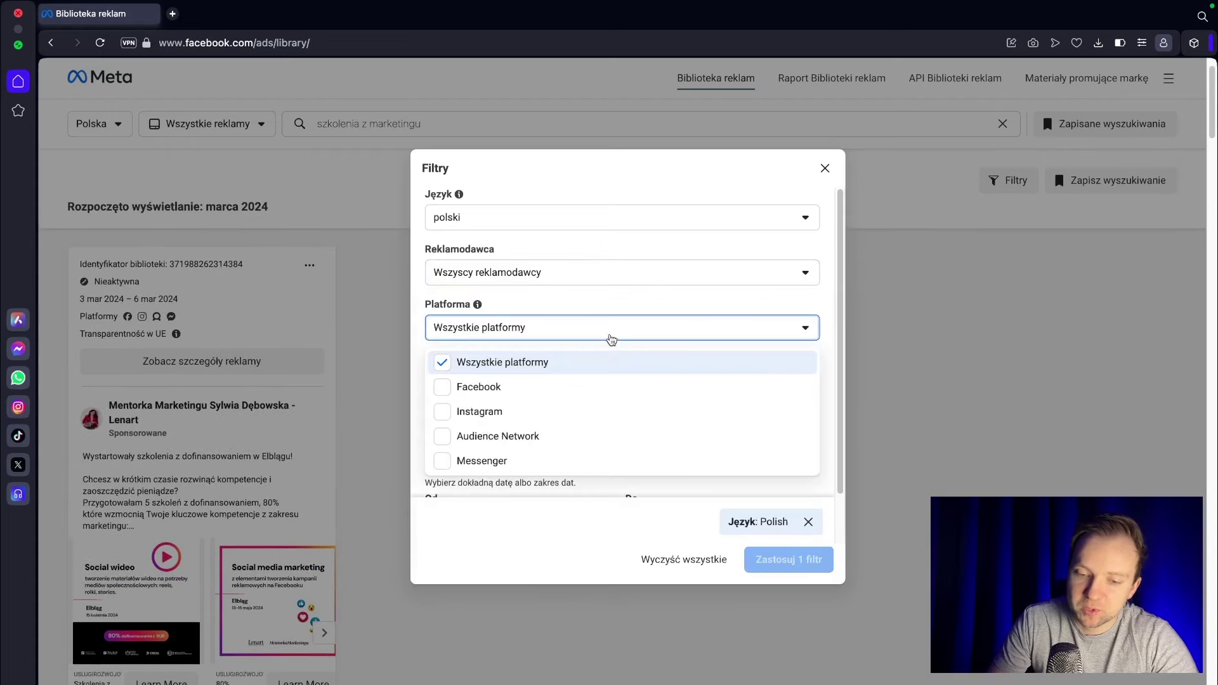
pyautogui.click(501, 421)
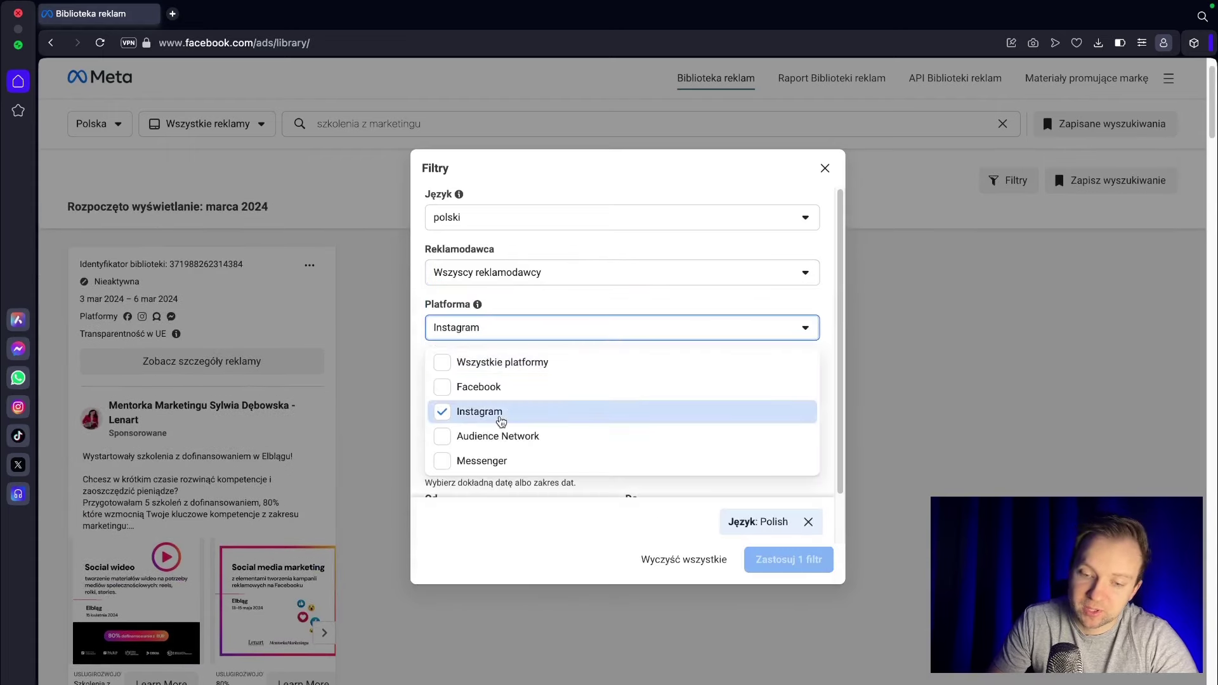
pyautogui.click(668, 303)
pyautogui.click(611, 388)
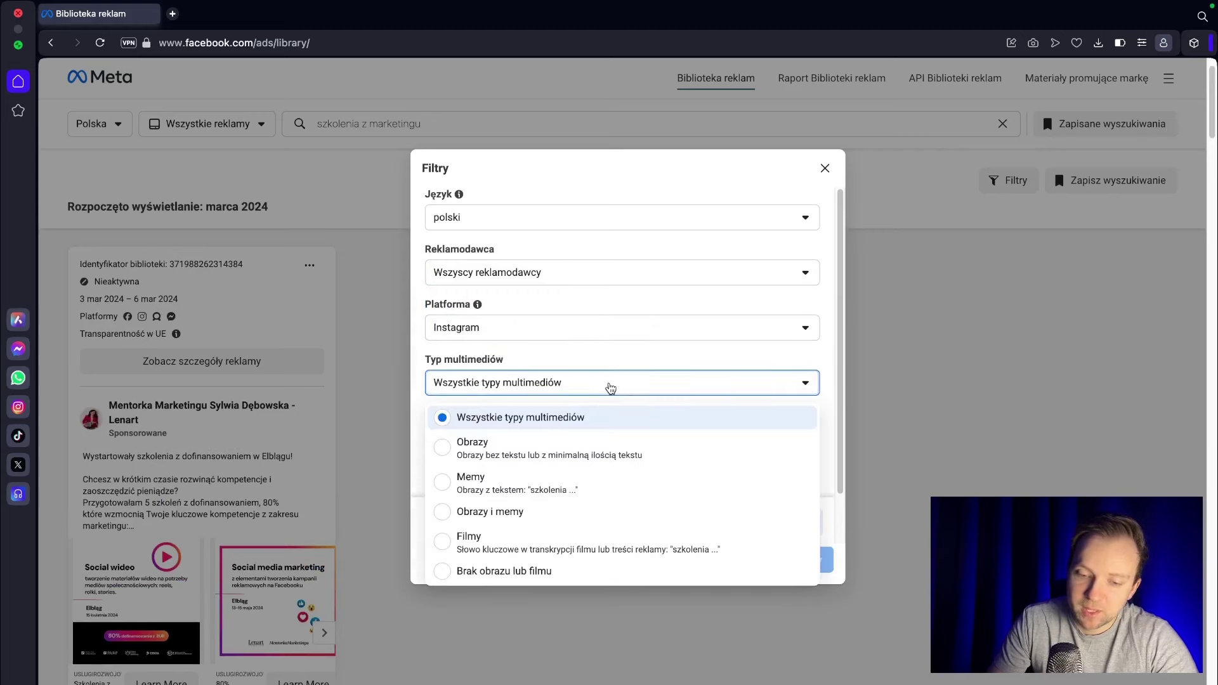
pyautogui.scroll(-1, 641, 438)
pyautogui.click(558, 543)
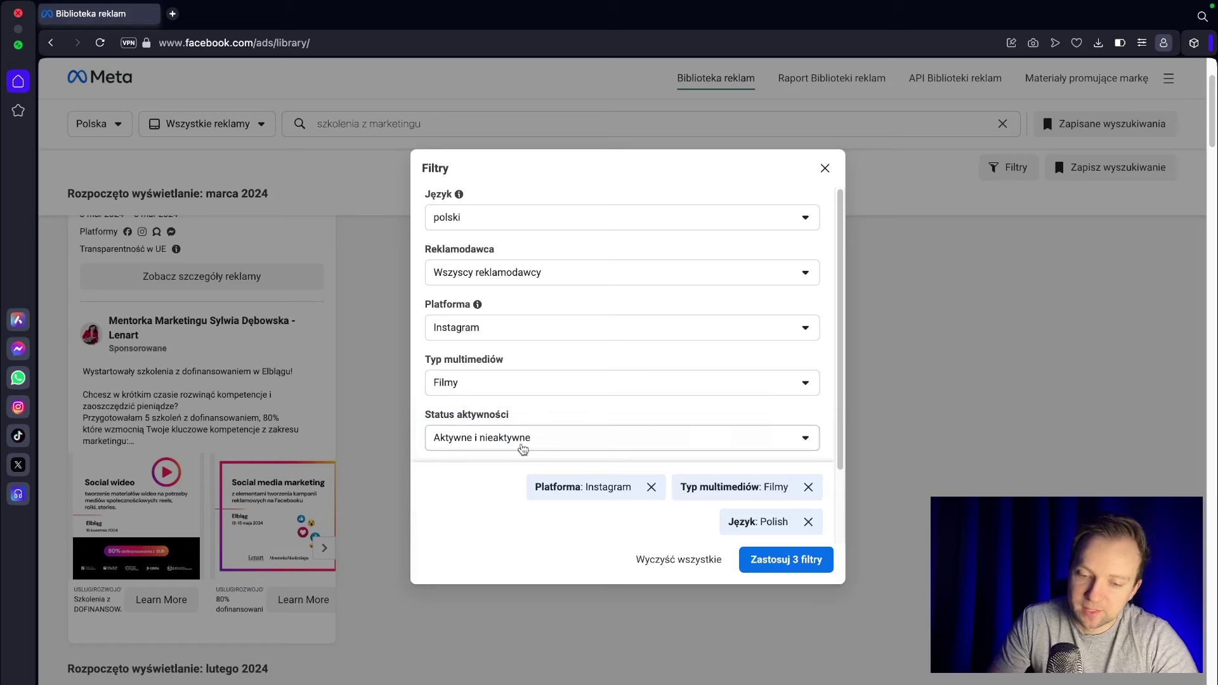
# - Set the start of the impression date range to 7 May 2023 and apply the filters
pyautogui.scroll(-3, 734, 456)
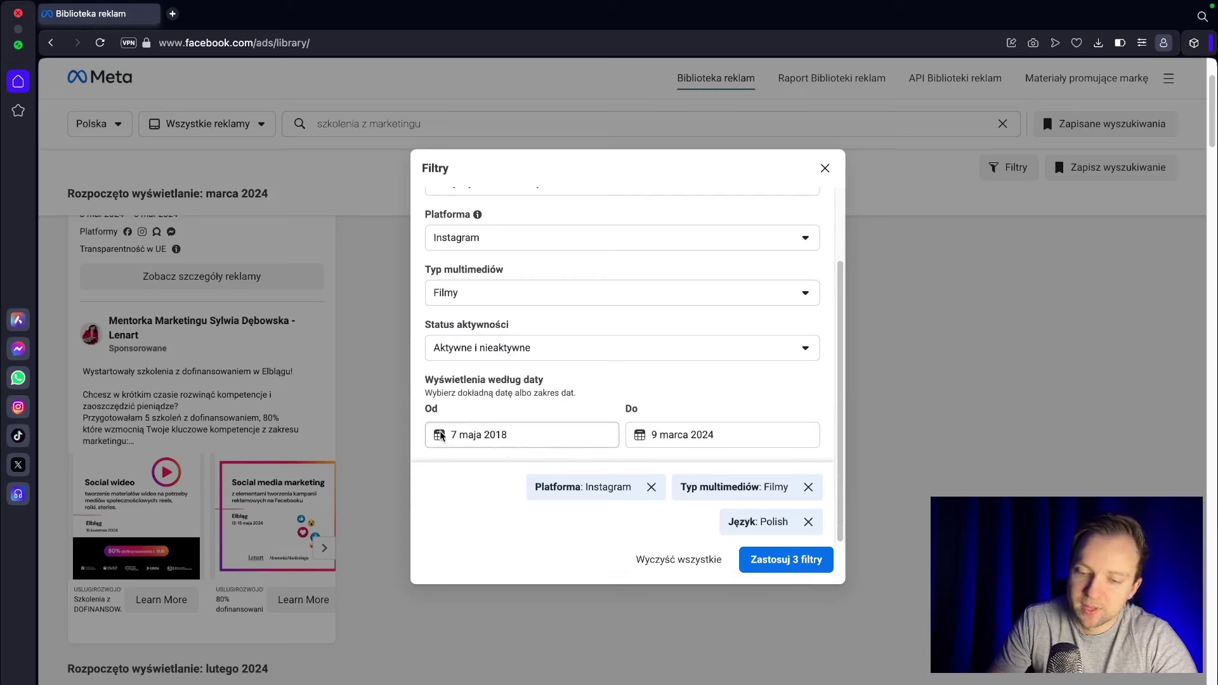
pyautogui.click(482, 436)
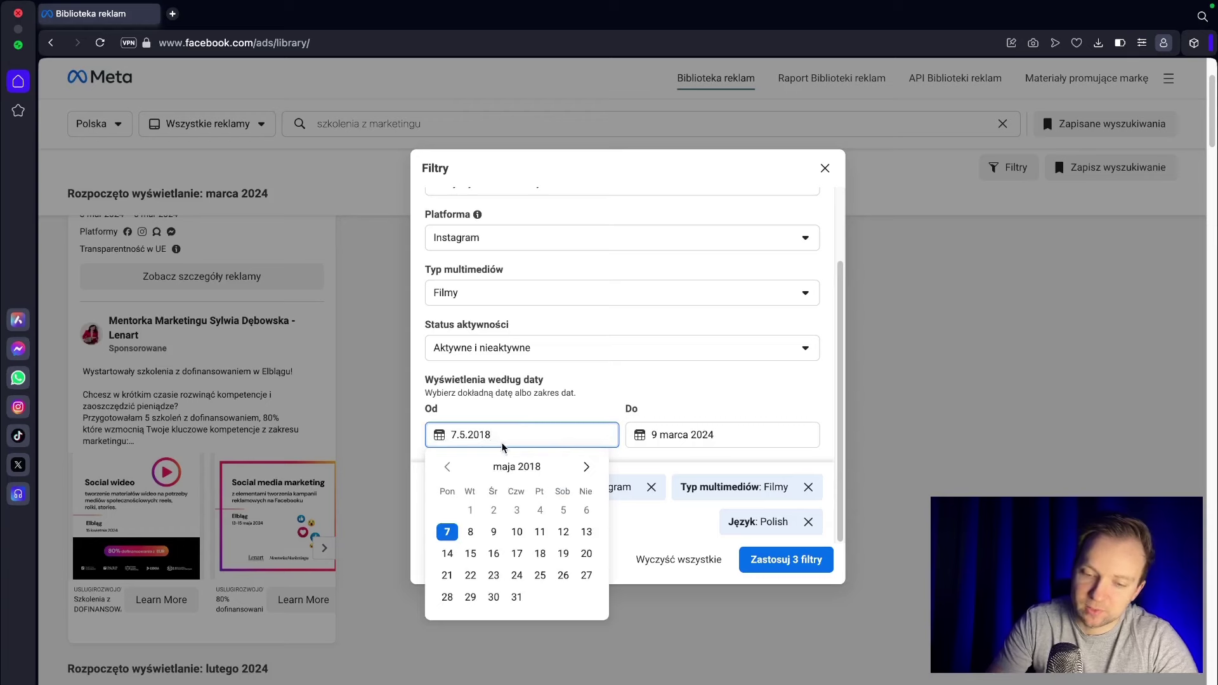
pyautogui.write('23')
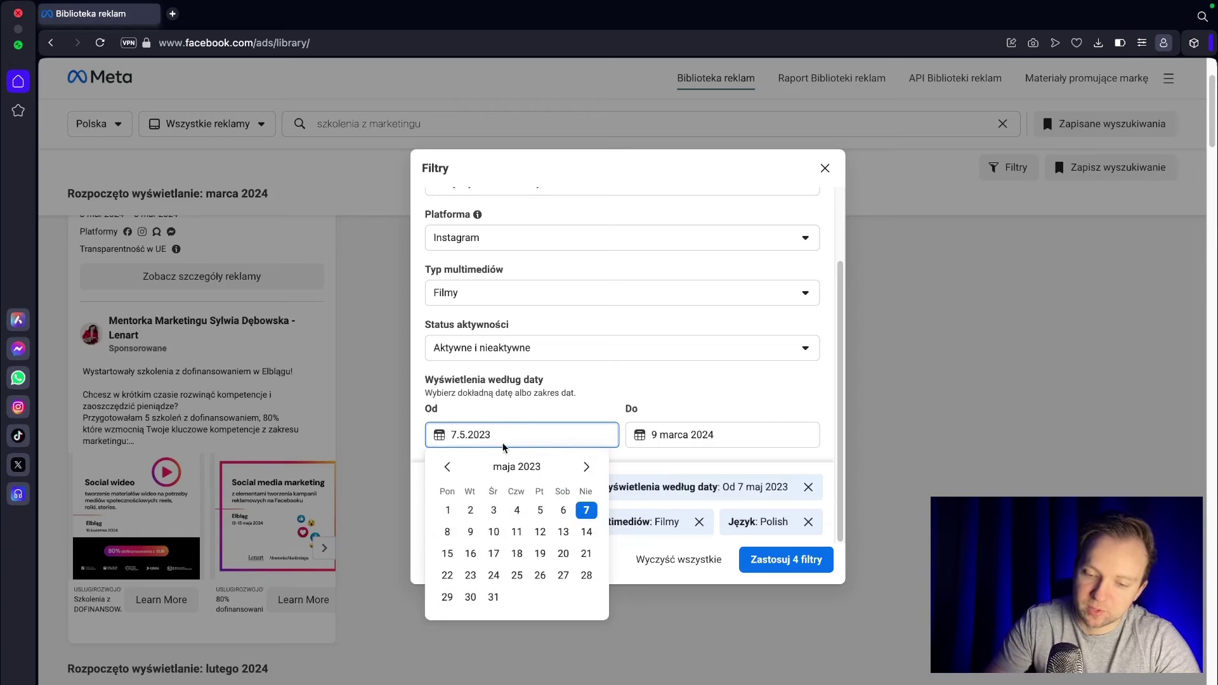
pyautogui.click(792, 560)
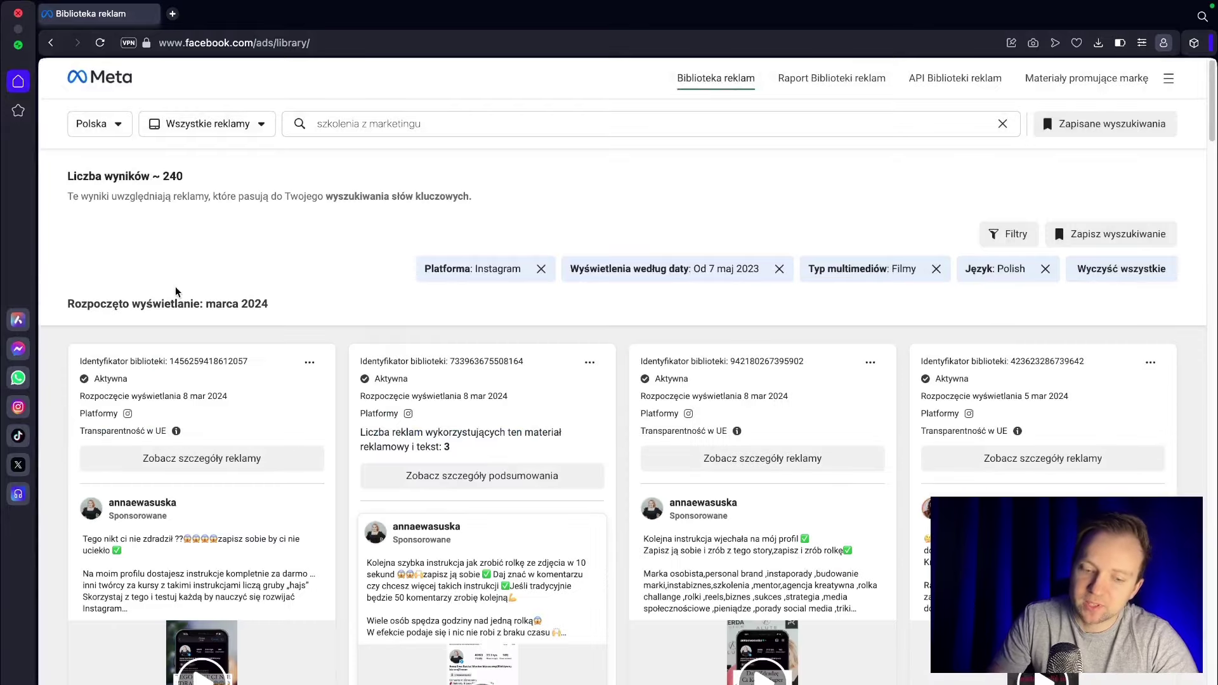
# - Look through the filtered Polish-language Instagram video ads from March 2024
pyautogui.scroll(-1, 564, 498)
pyautogui.scroll(-3, 563, 498)
pyautogui.scroll(-15, 821, 435)
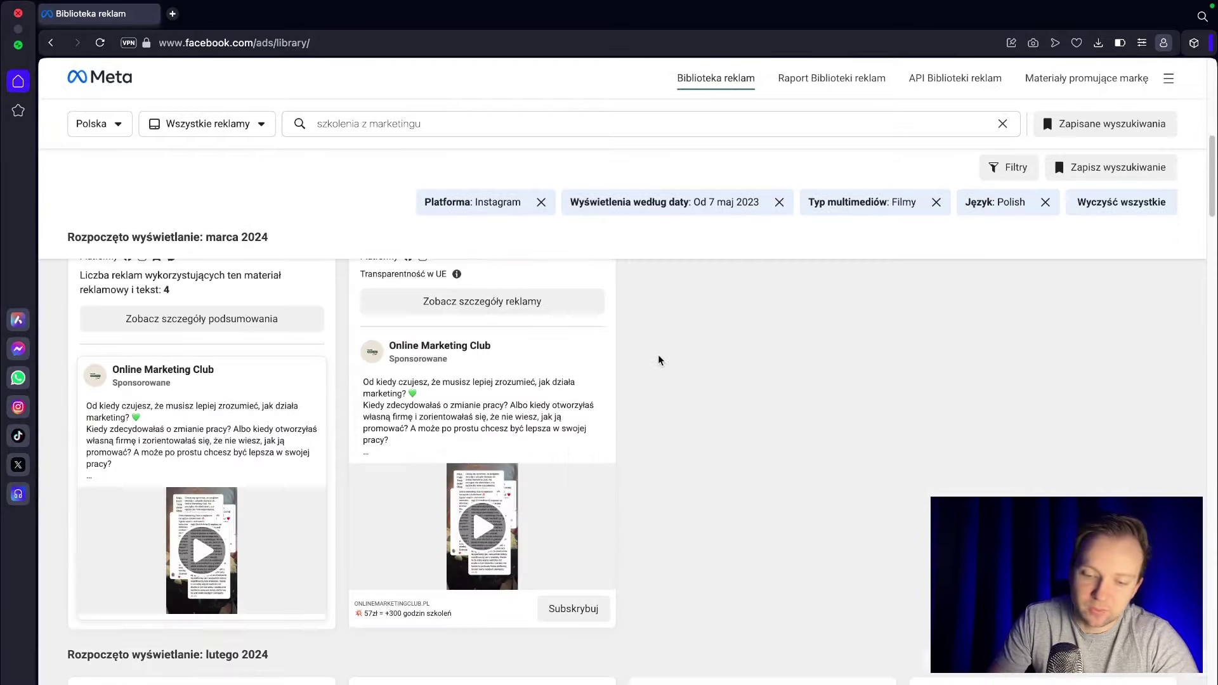
# - Look through the filtered Instagram video ads from March and February 2024, comparing their advertisers, active status, run dates and platforms
pyautogui.scroll(6, 625, 433)
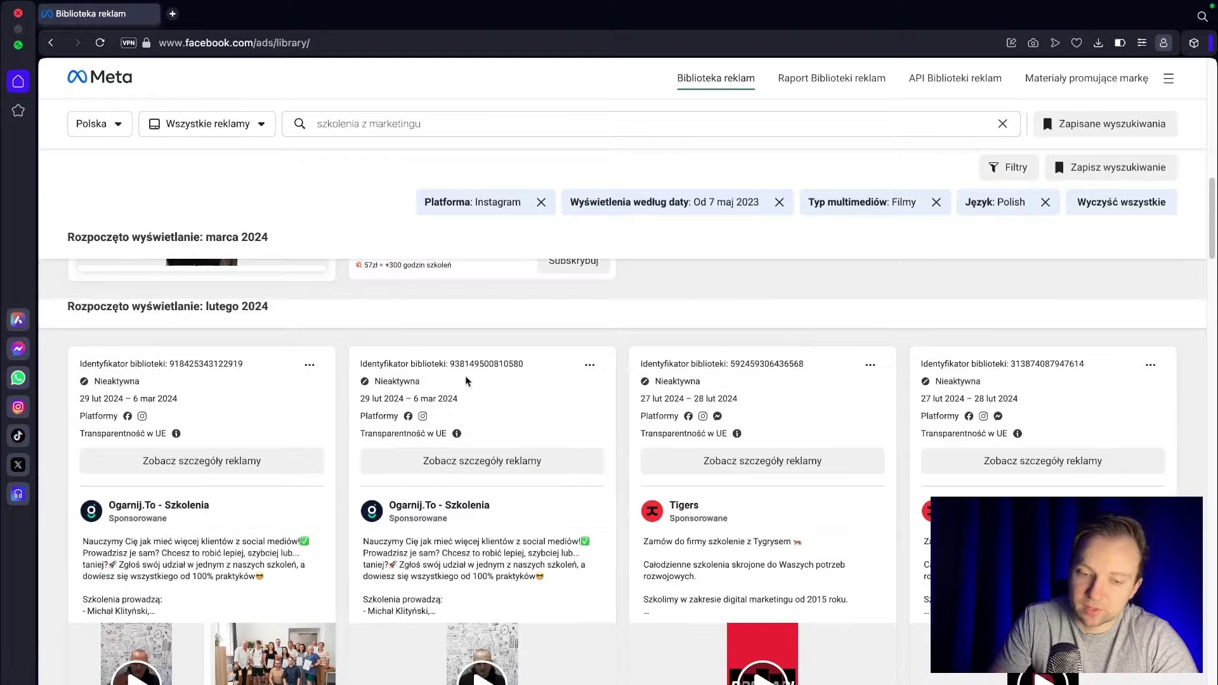
pyautogui.scroll(5, 761, 349)
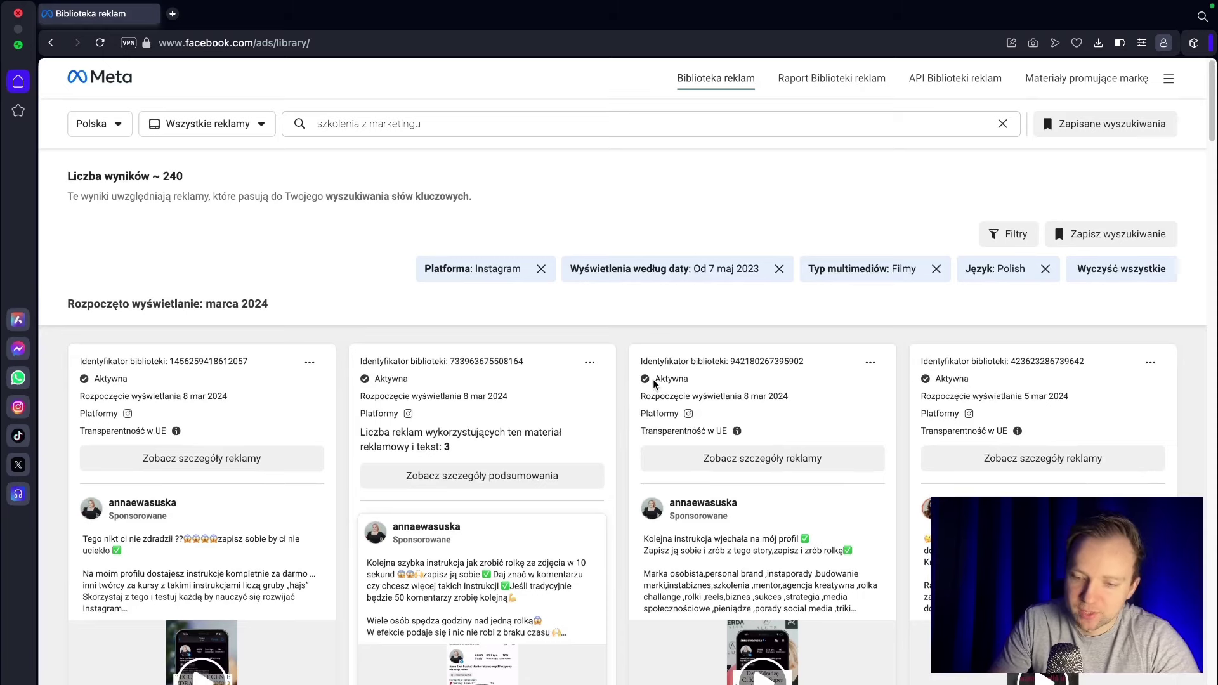
pyautogui.scroll(-8, 711, 387)
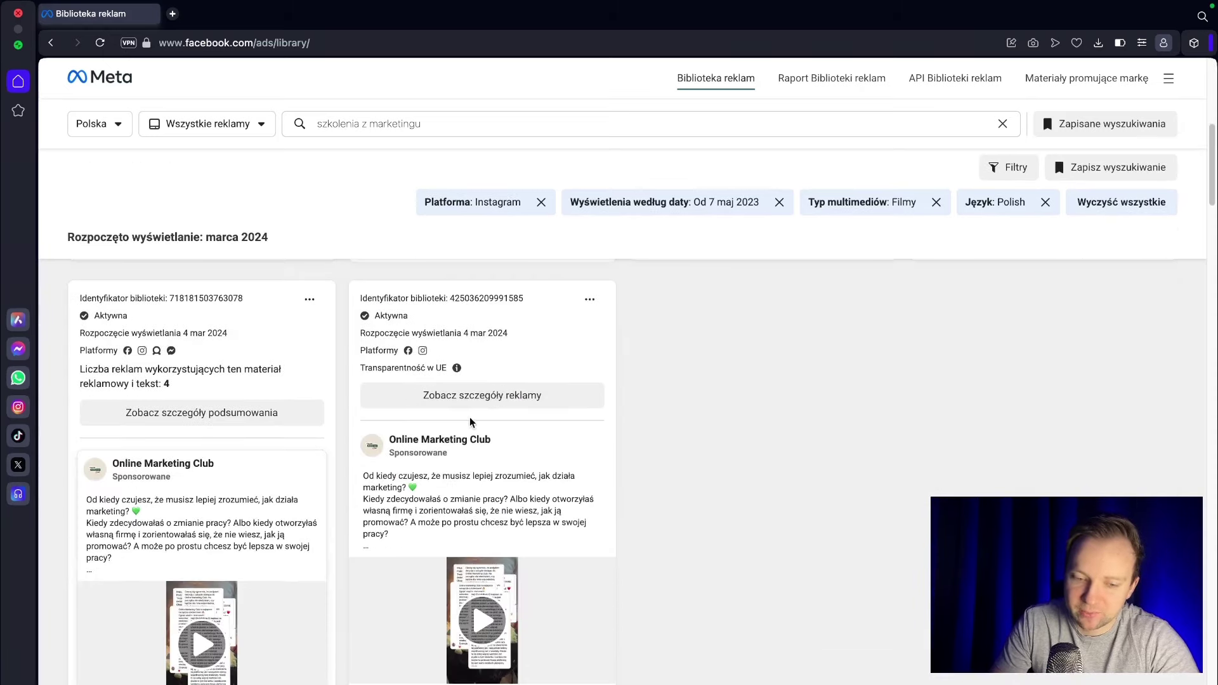
pyautogui.moveTo(163, 355)
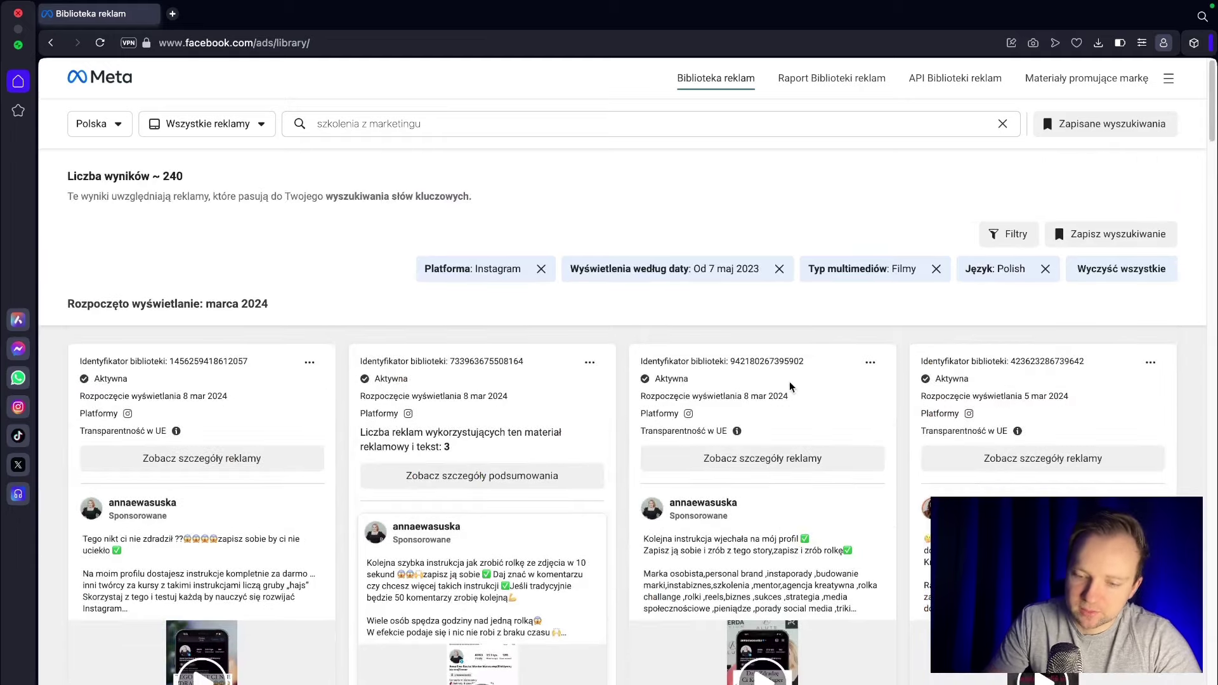
pyautogui.scroll(-15, 791, 387)
pyautogui.scroll(-6, 793, 397)
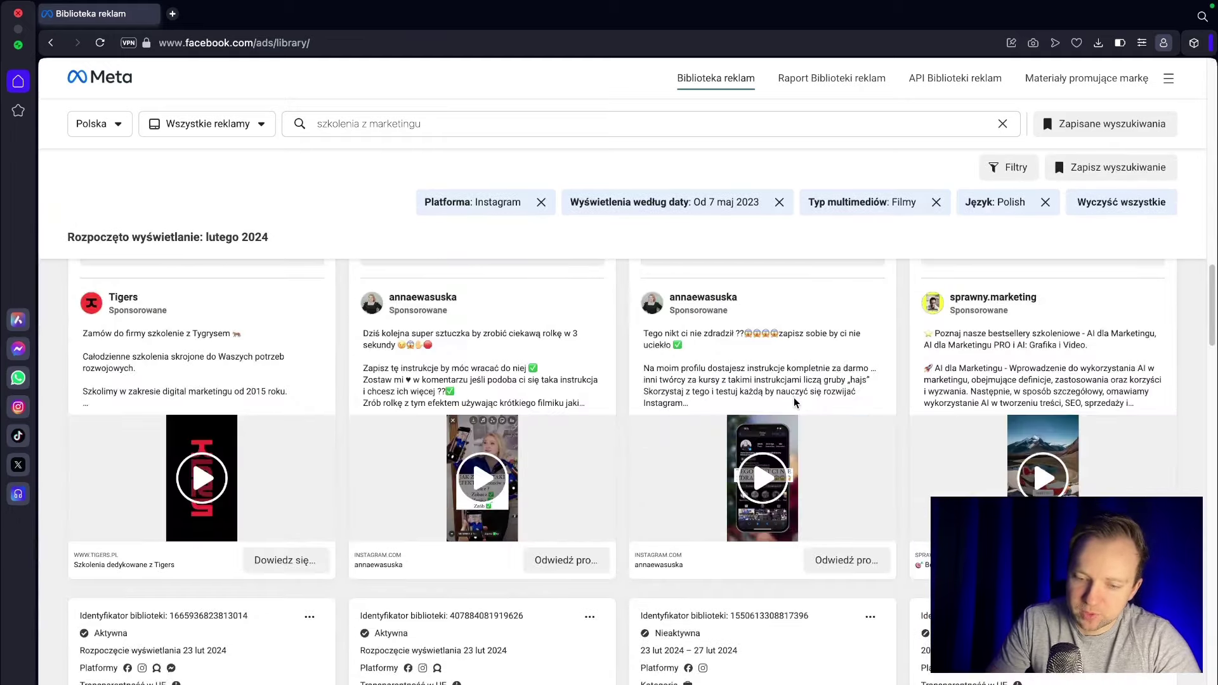
pyautogui.scroll(-4, 793, 398)
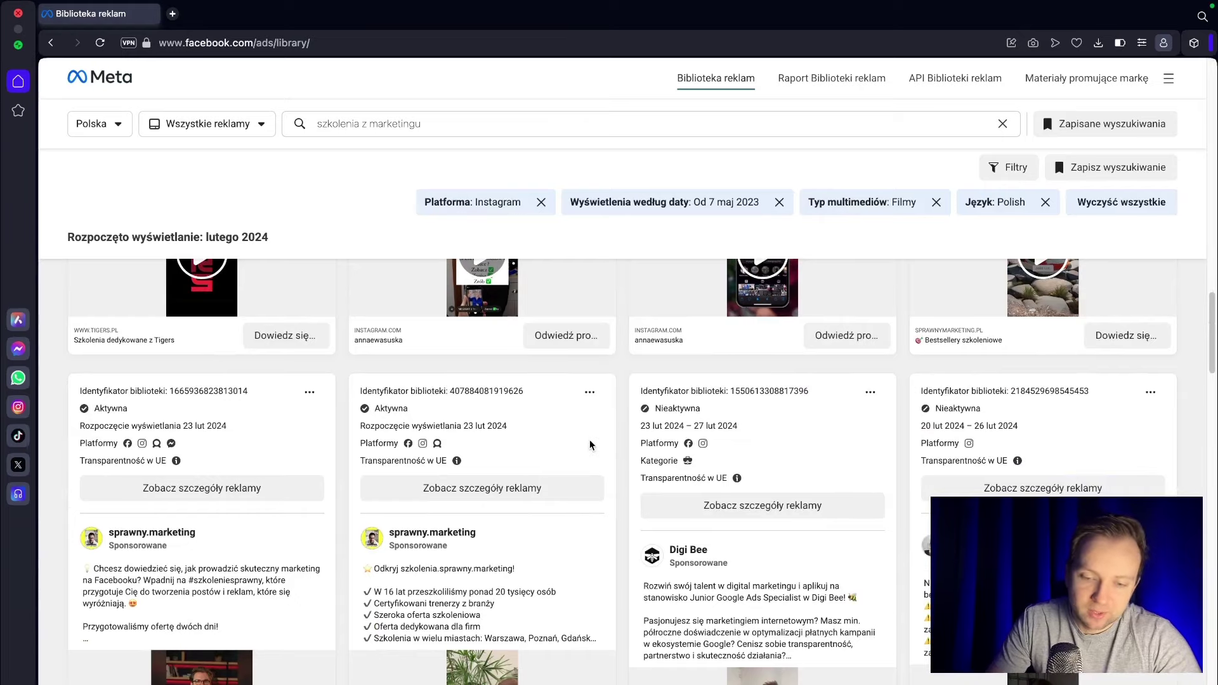
pyautogui.scroll(-2, 593, 442)
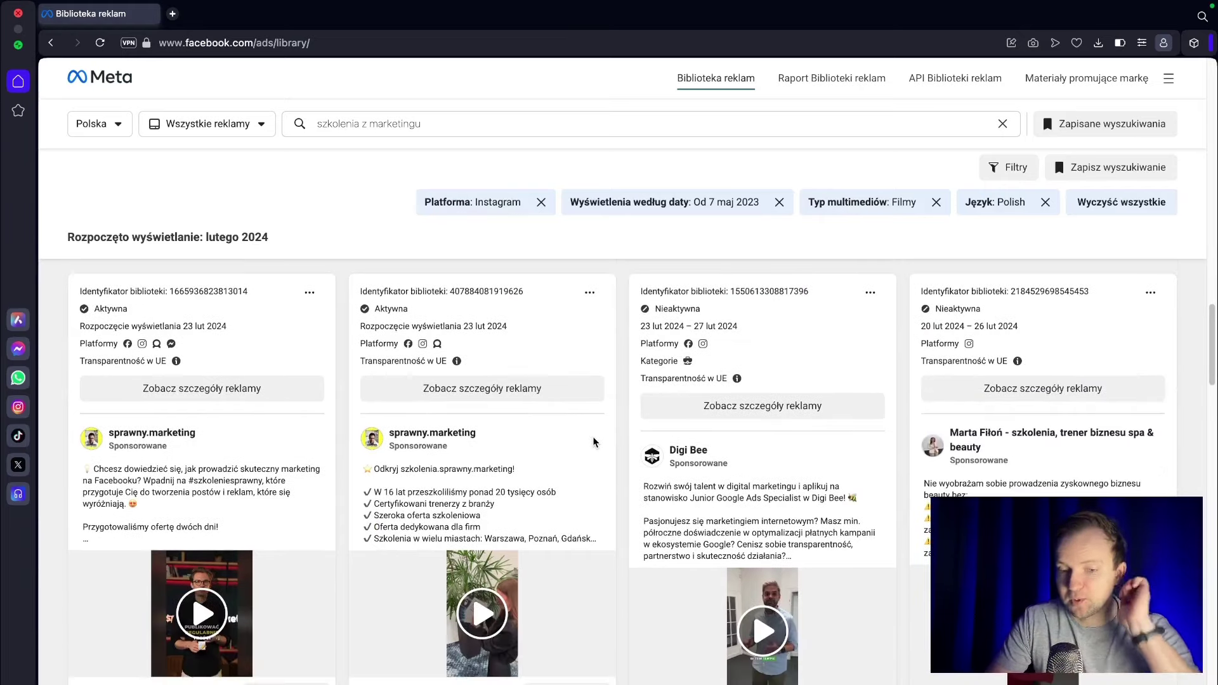
pyautogui.scroll(1, 474, 367)
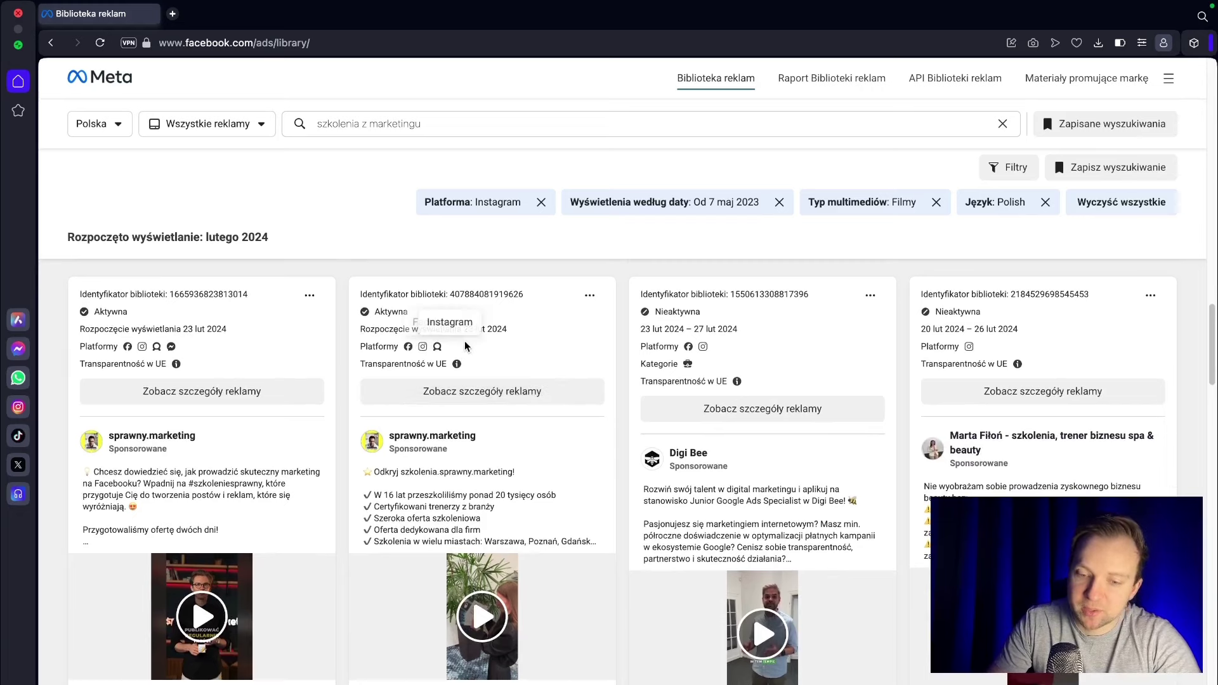
pyautogui.scroll(-1, 549, 476)
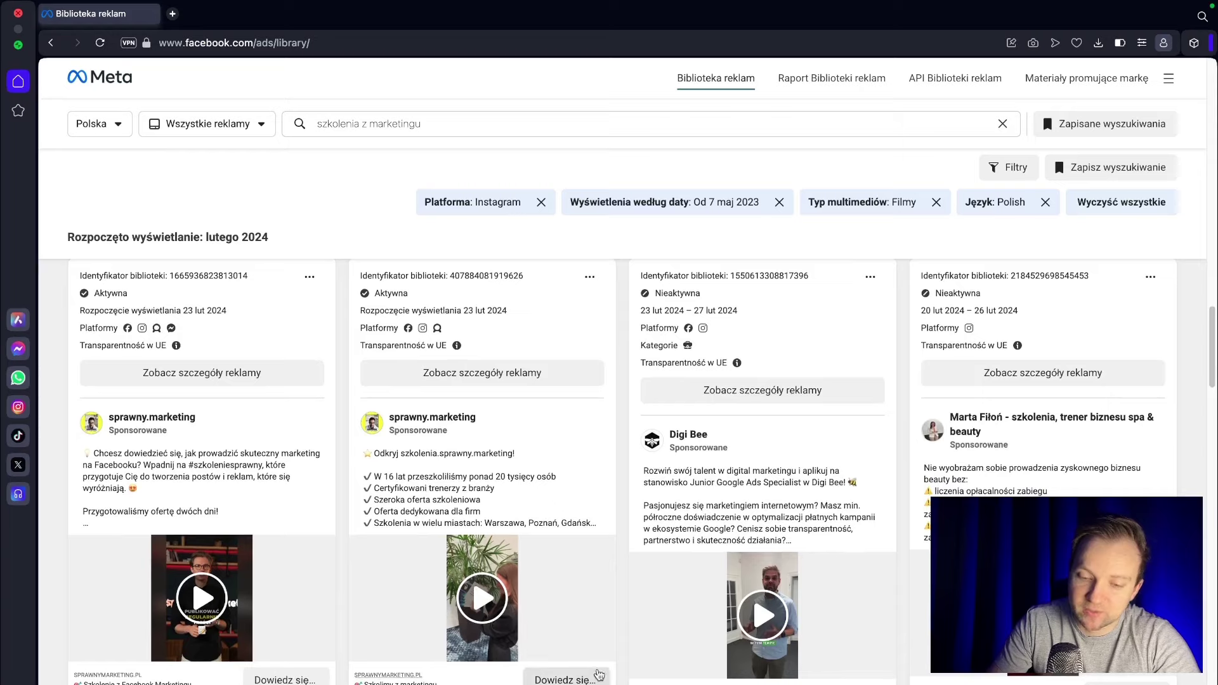
# - Open the details of sprawny.marketing's "Odkryj szkolenia.sprawny.marketing!" ad, play a moment of its video, and close the details
pyautogui.click(458, 378)
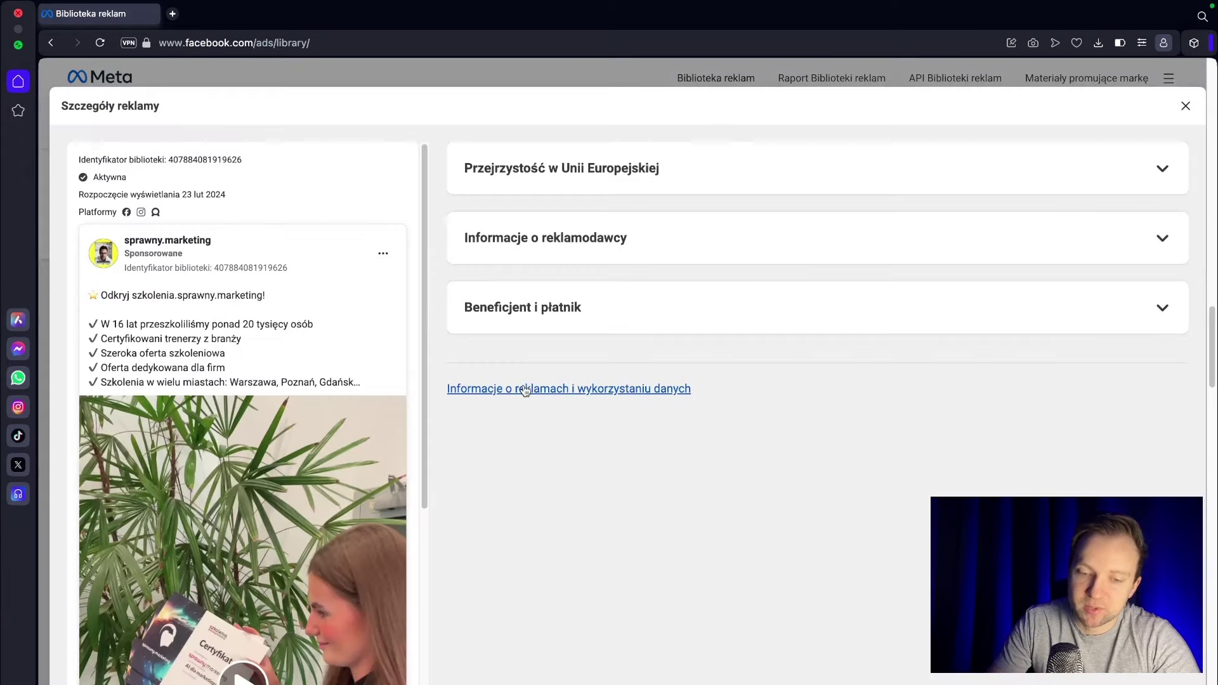
pyautogui.scroll(-5, 341, 375)
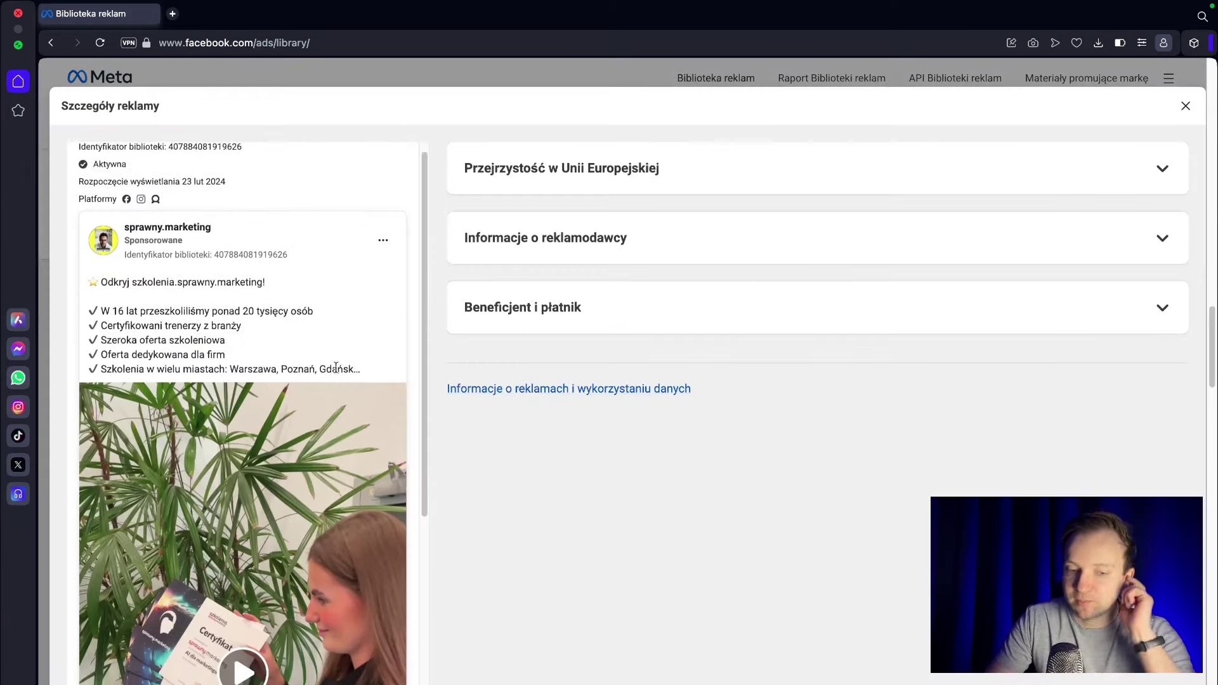
pyautogui.click(234, 368)
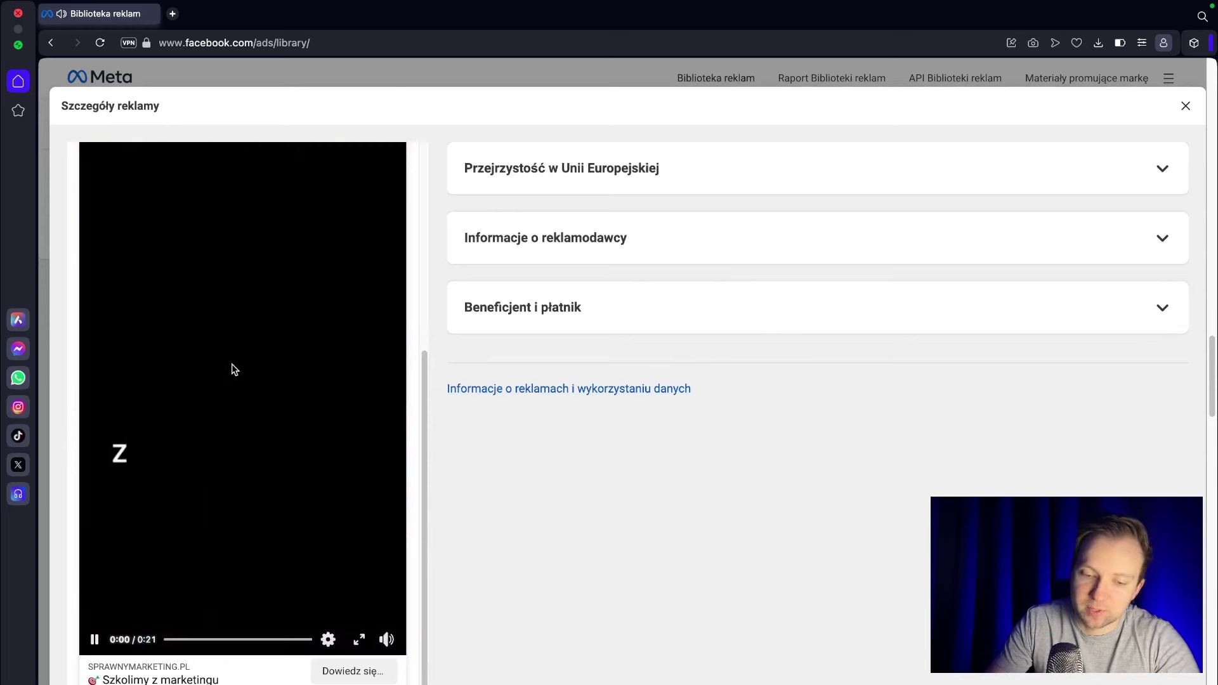
pyautogui.click(95, 643)
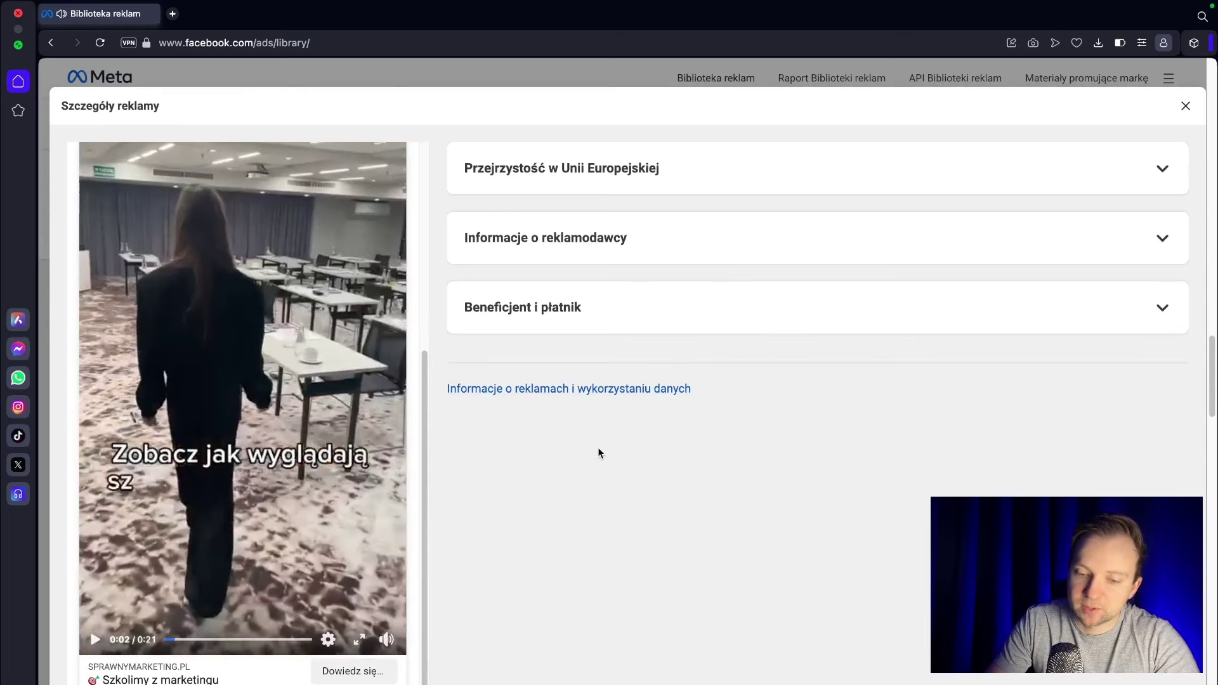
pyautogui.scroll(5, 254, 436)
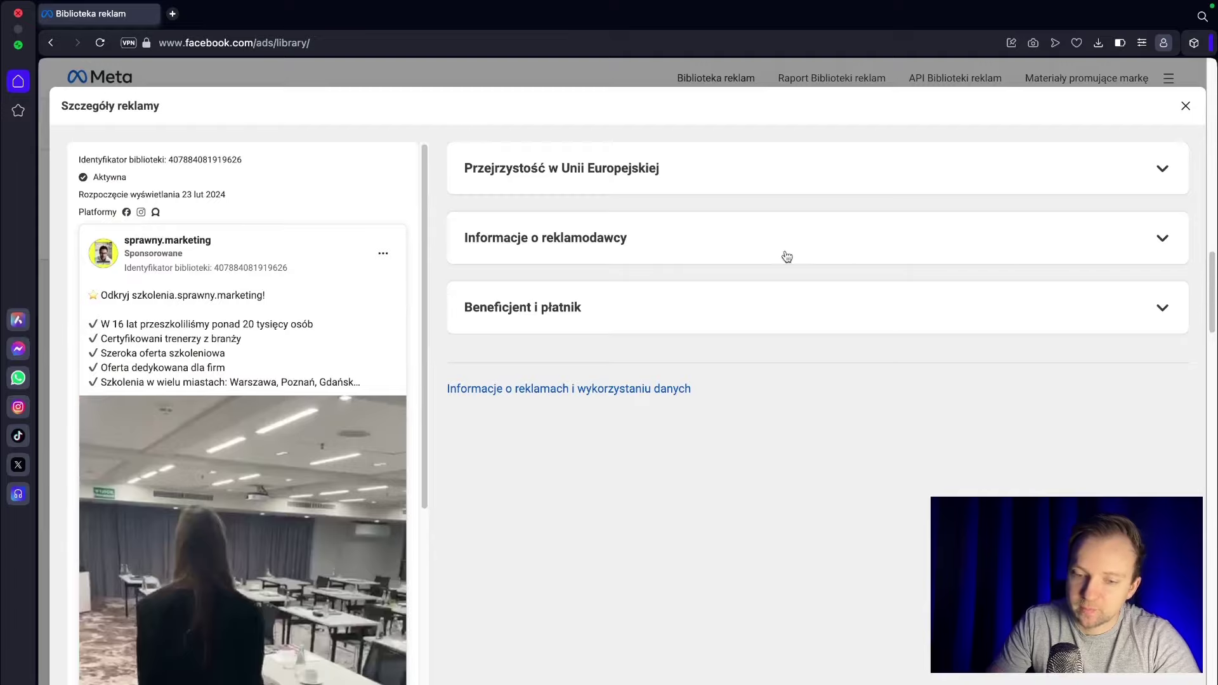
pyautogui.click(1186, 106)
# - Find Dobra Treść's January 2024 ad with multiple versions, view its summary and the first version's details, and close the view
pyautogui.scroll(-2, 730, 380)
pyautogui.scroll(-15, 729, 376)
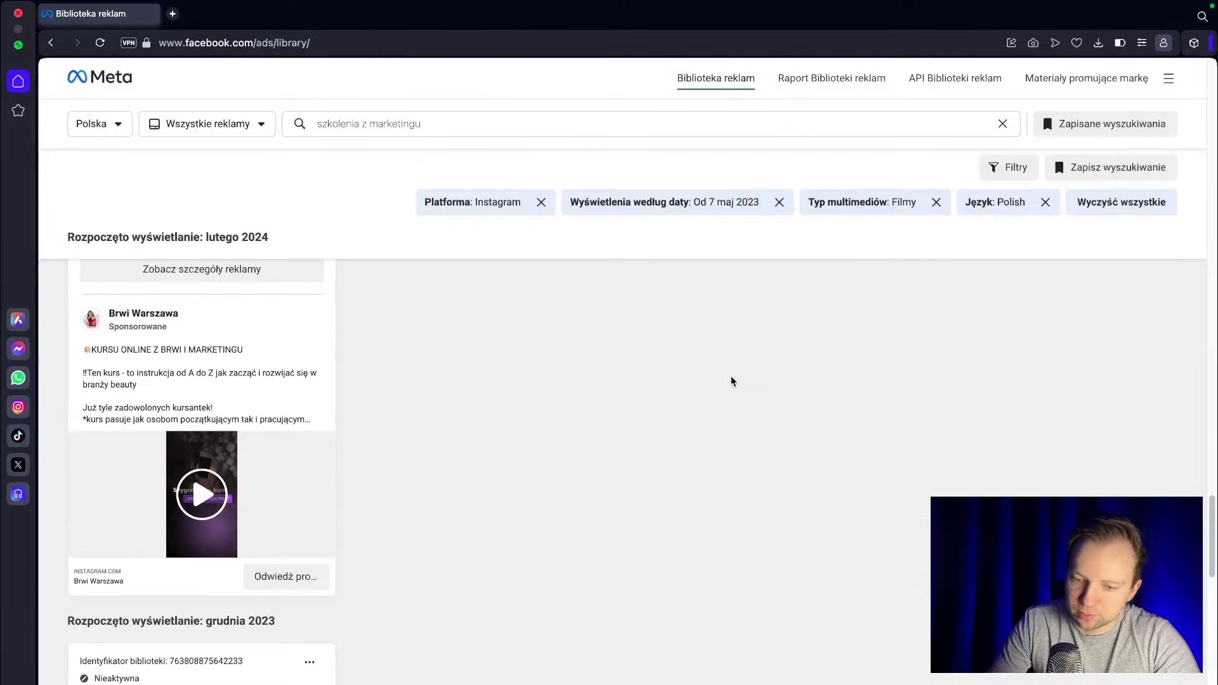
pyautogui.scroll(-3, 733, 376)
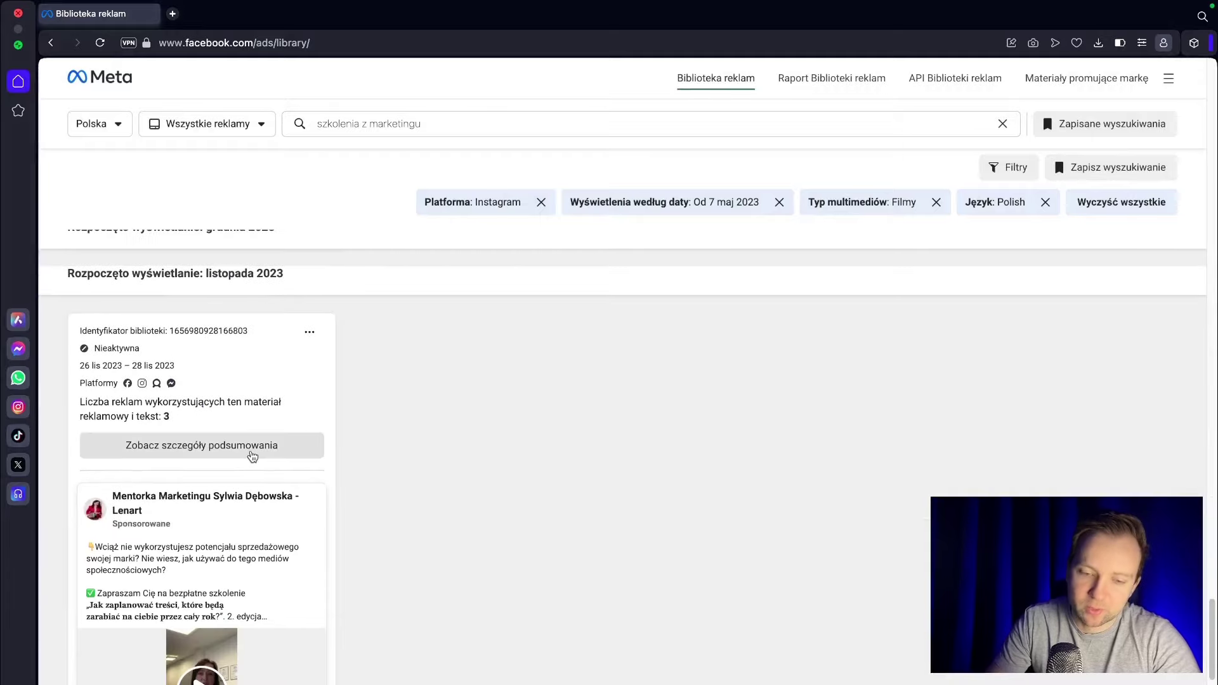
pyautogui.scroll(10, 256, 451)
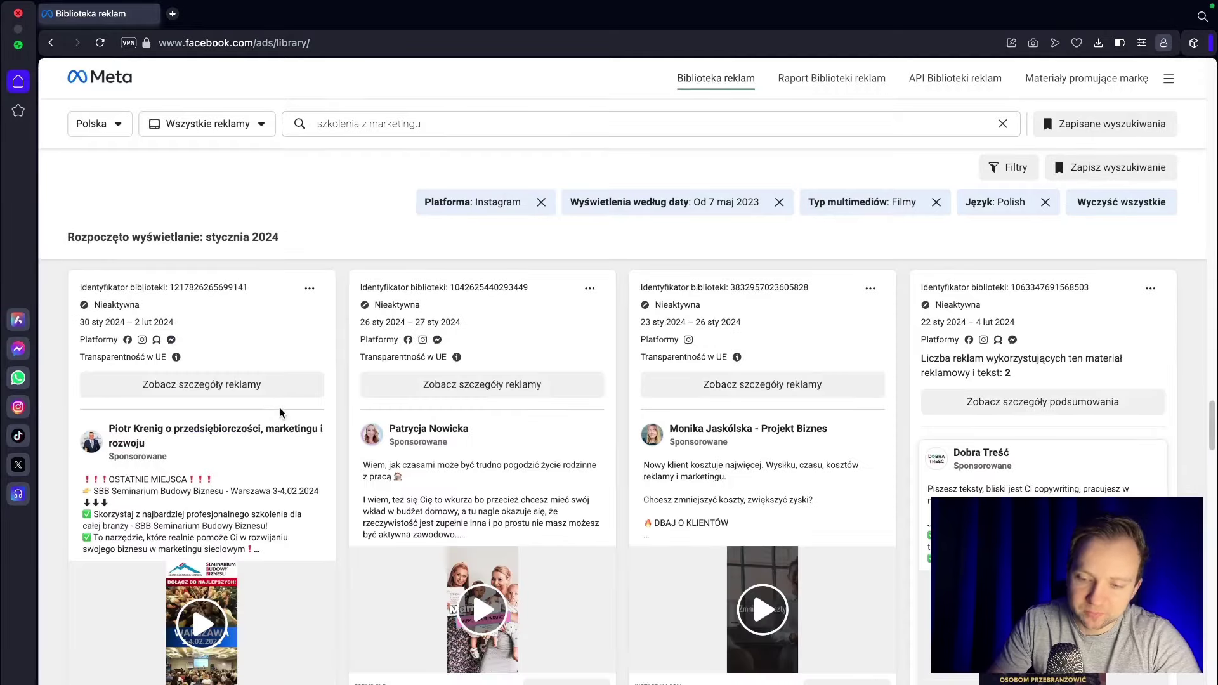
pyautogui.scroll(-5, 281, 413)
pyautogui.scroll(4, 281, 413)
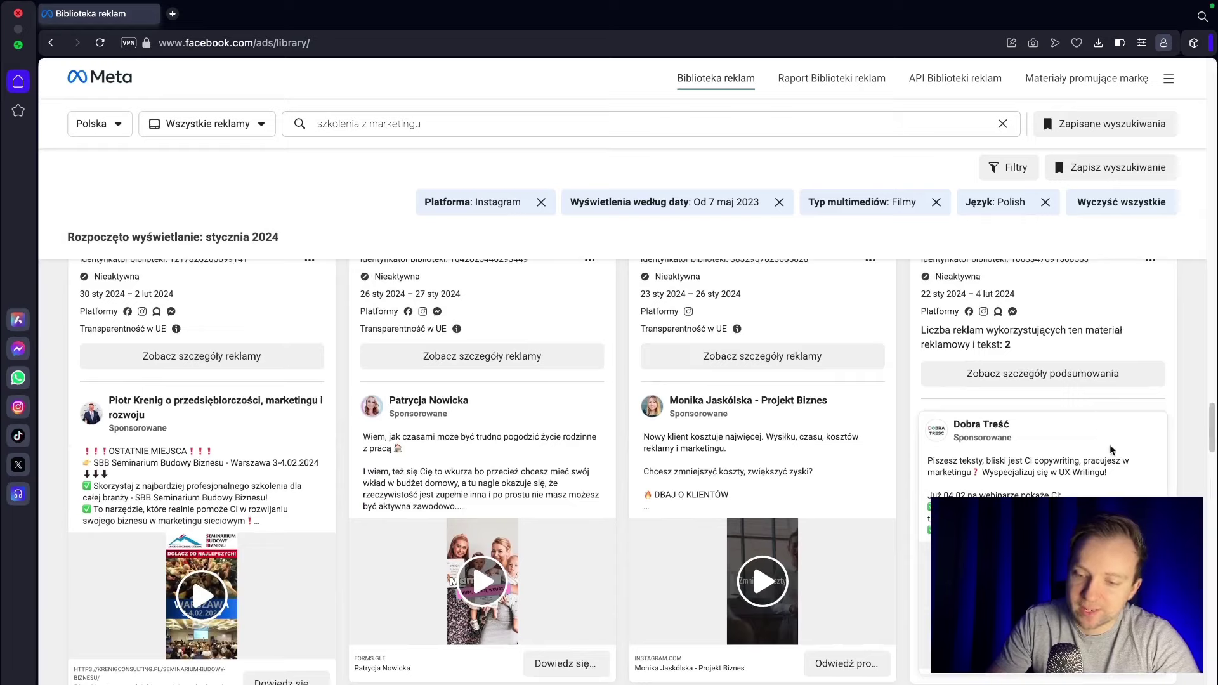
pyautogui.click(1055, 378)
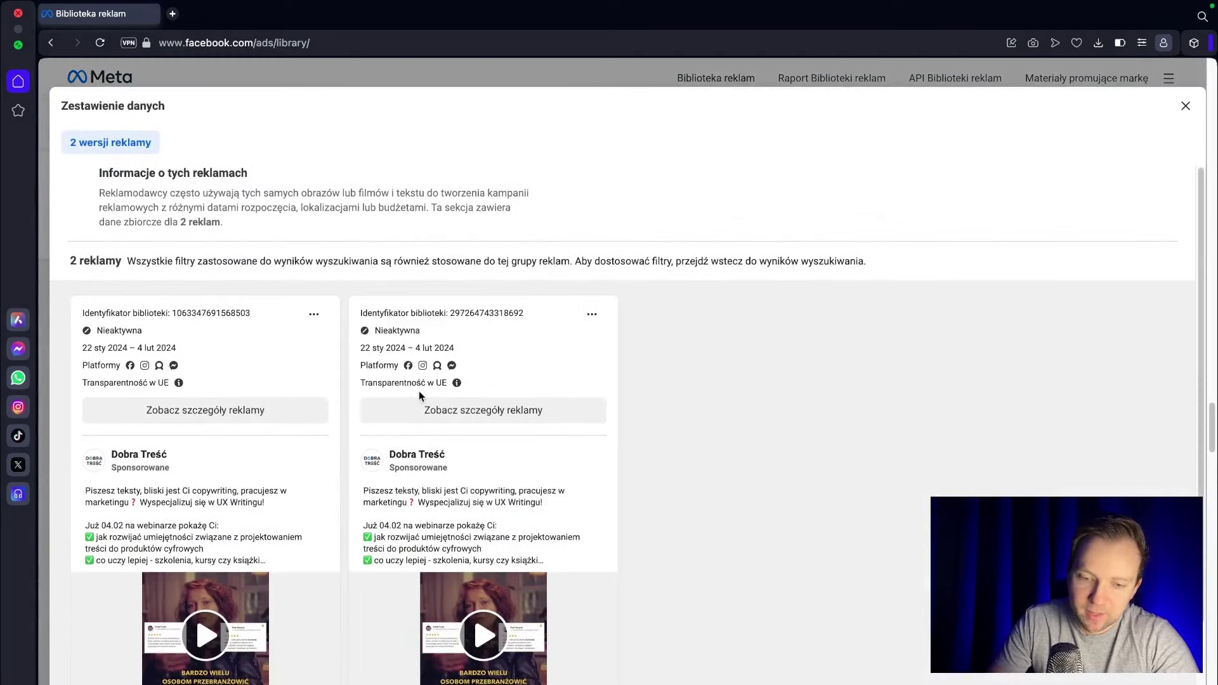
pyautogui.scroll(-3, 418, 391)
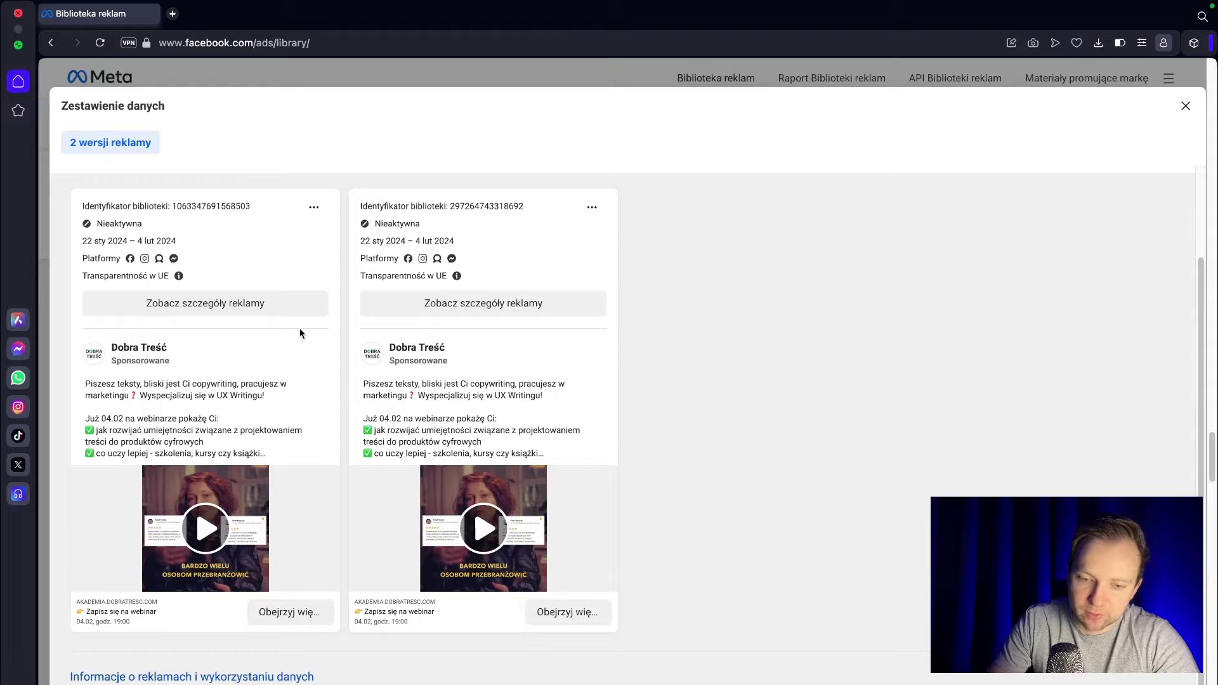
pyautogui.click(214, 303)
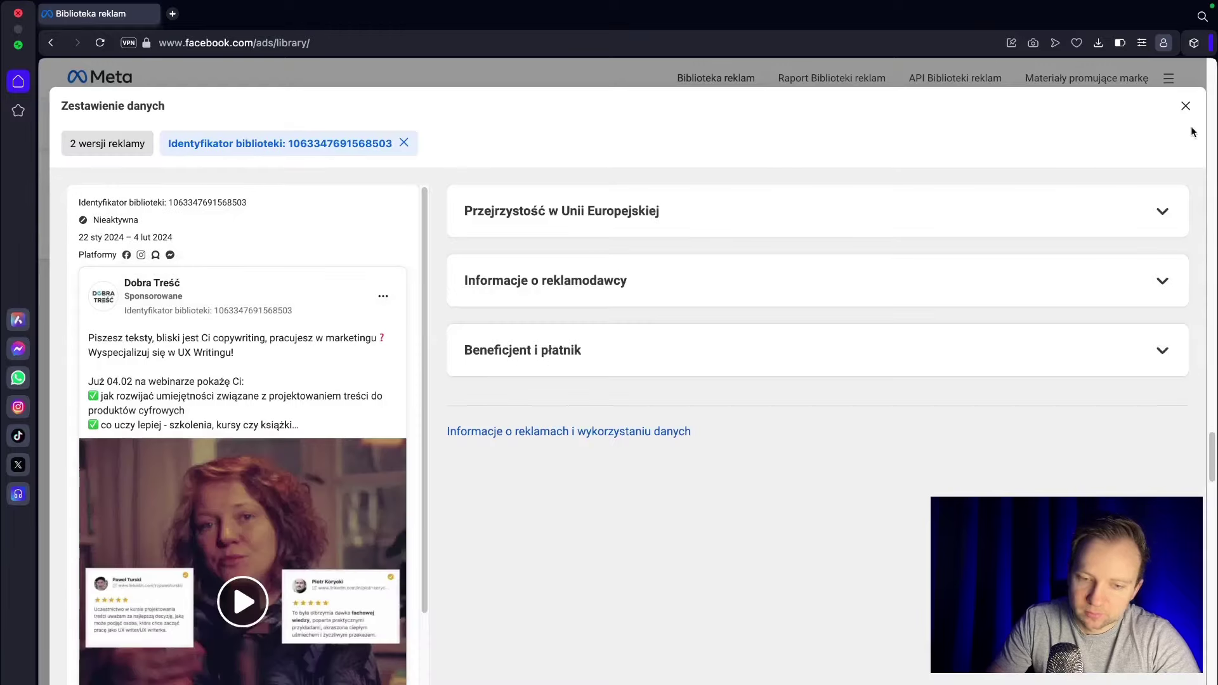
pyautogui.click(1186, 106)
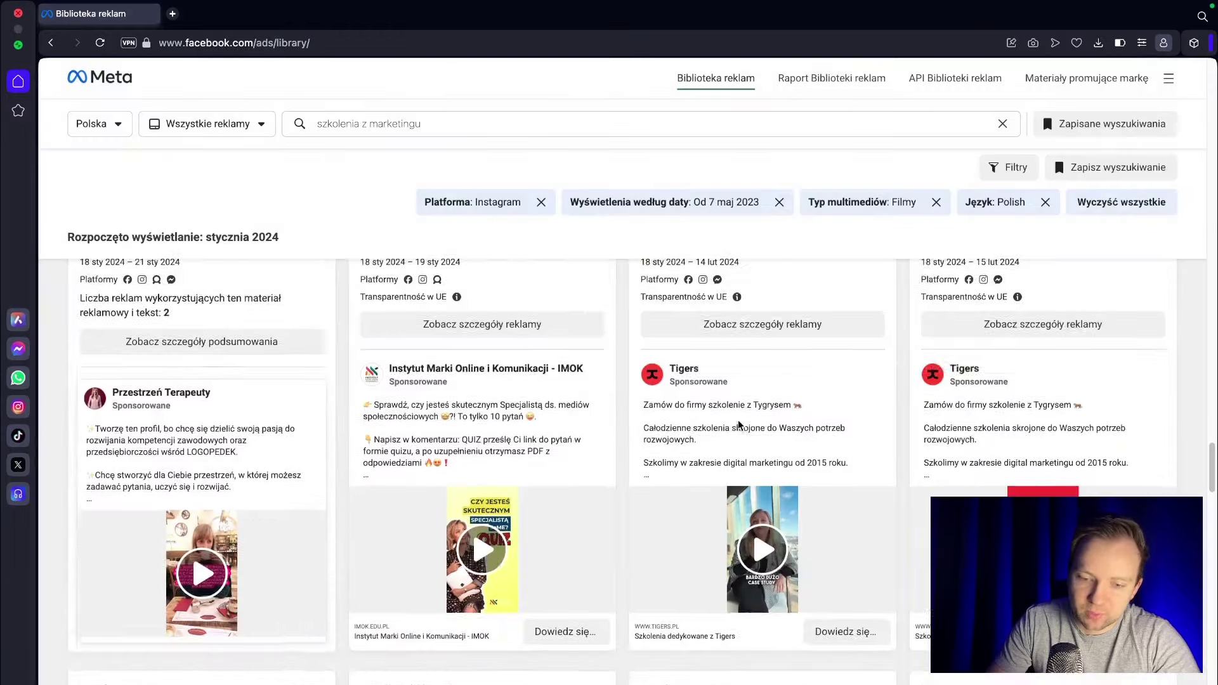
# - Look through the older video ads in the results, from January 2024 back to July 2023, and return to November 2023
pyautogui.scroll(-10, 737, 420)
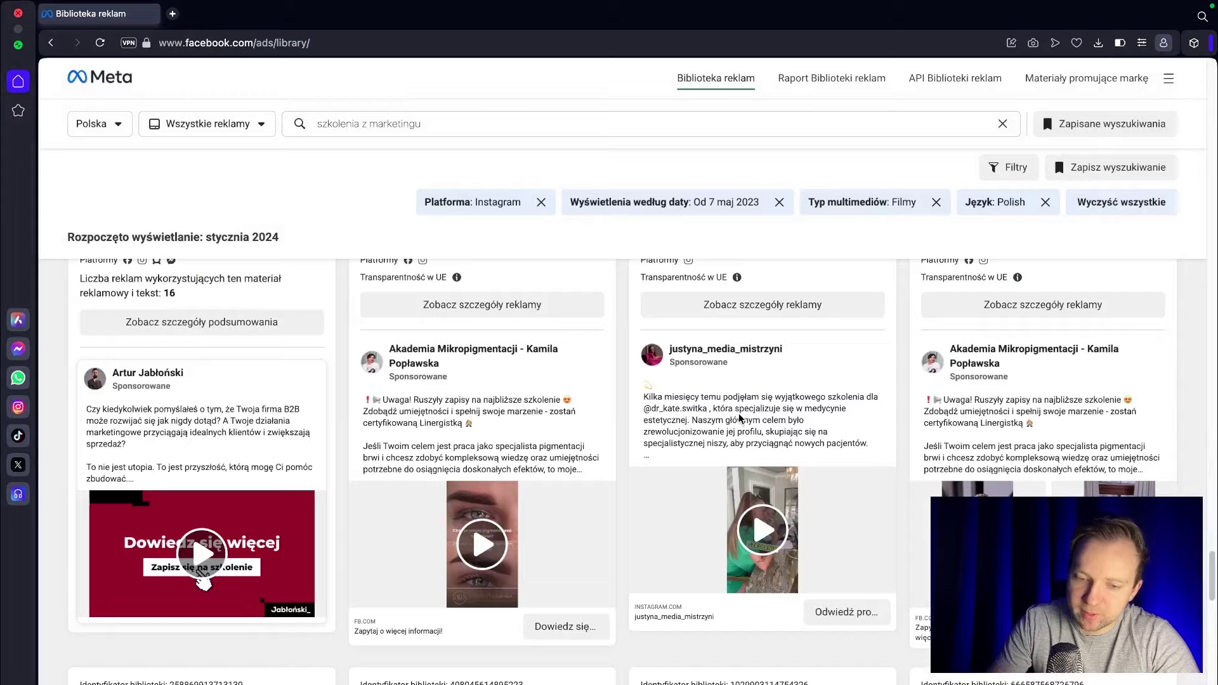
pyautogui.scroll(-4, 739, 417)
pyautogui.scroll(-10, 738, 418)
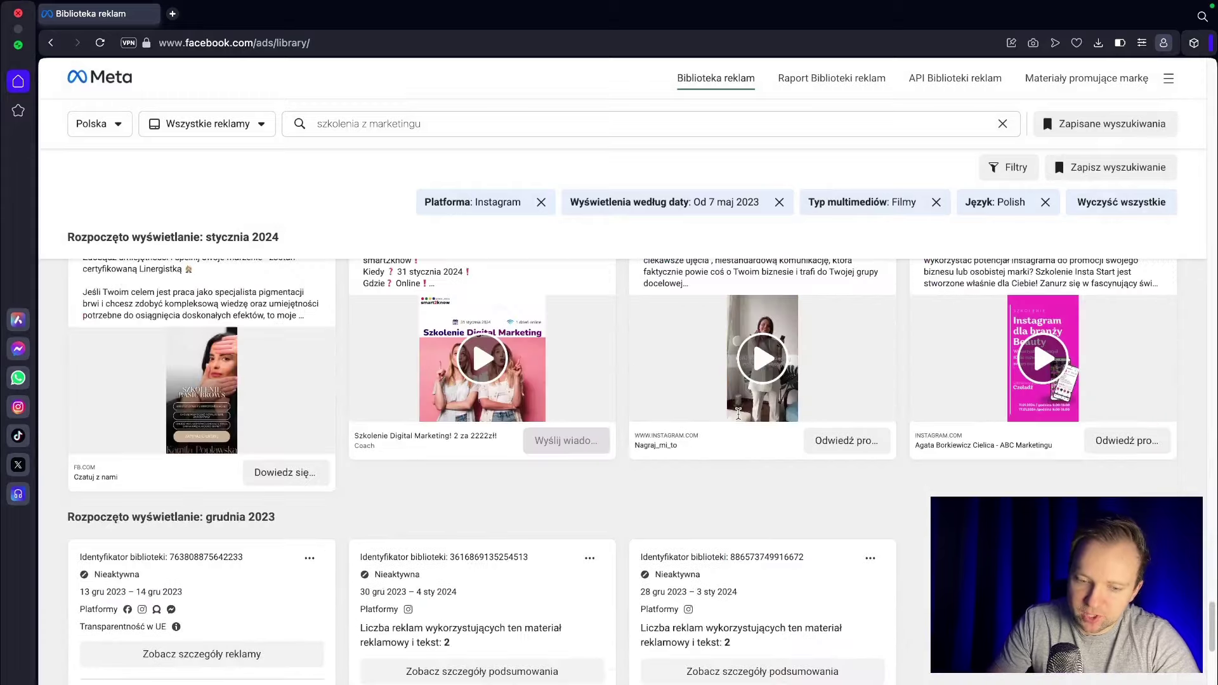
pyautogui.scroll(-15, 738, 418)
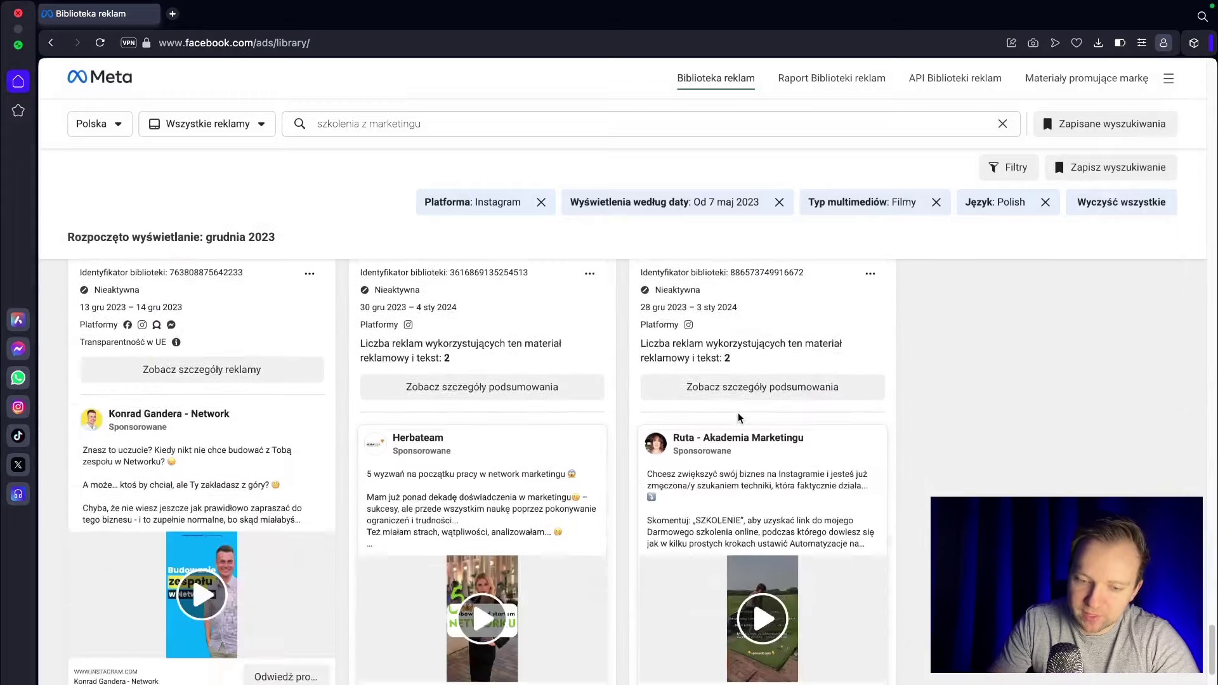
pyautogui.scroll(-1, 698, 420)
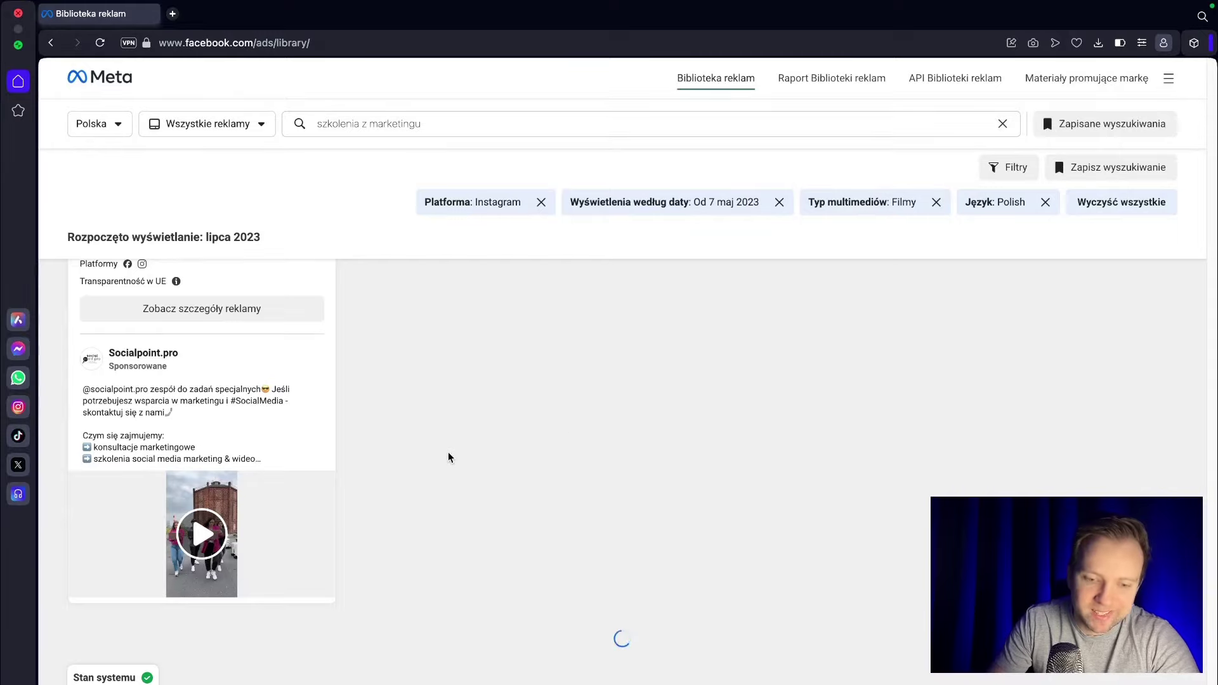
pyautogui.scroll(20, 472, 495)
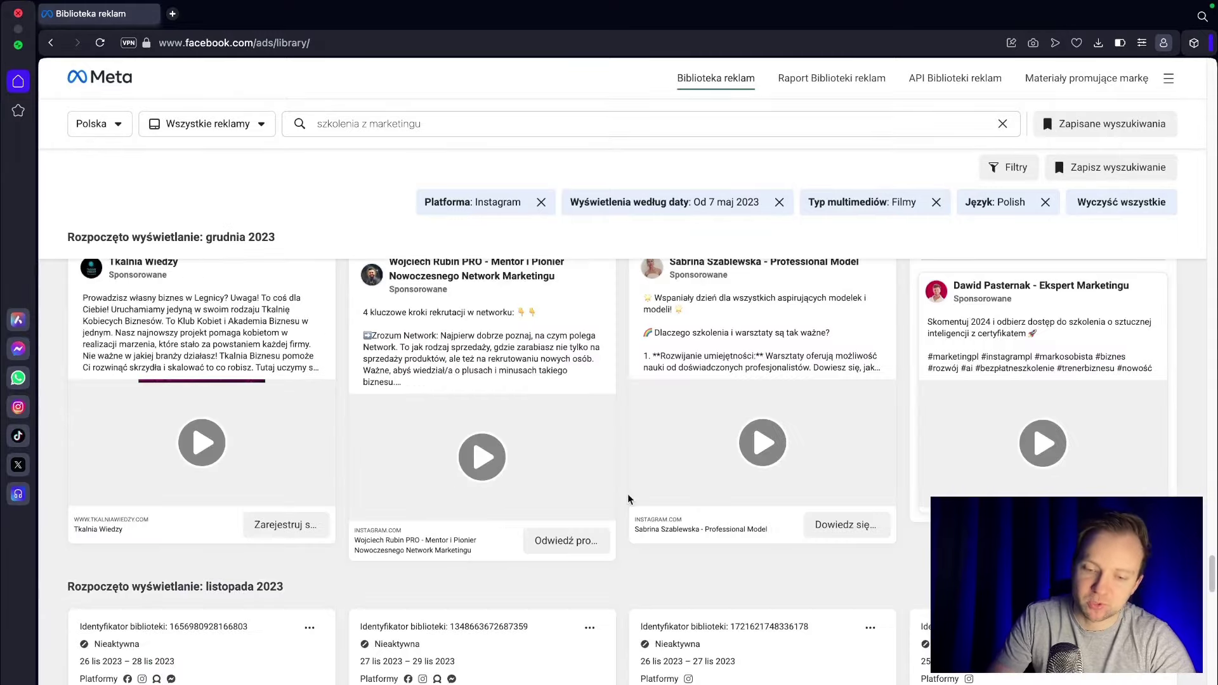
pyautogui.scroll(-5, 628, 498)
pyautogui.scroll(-8, 723, 499)
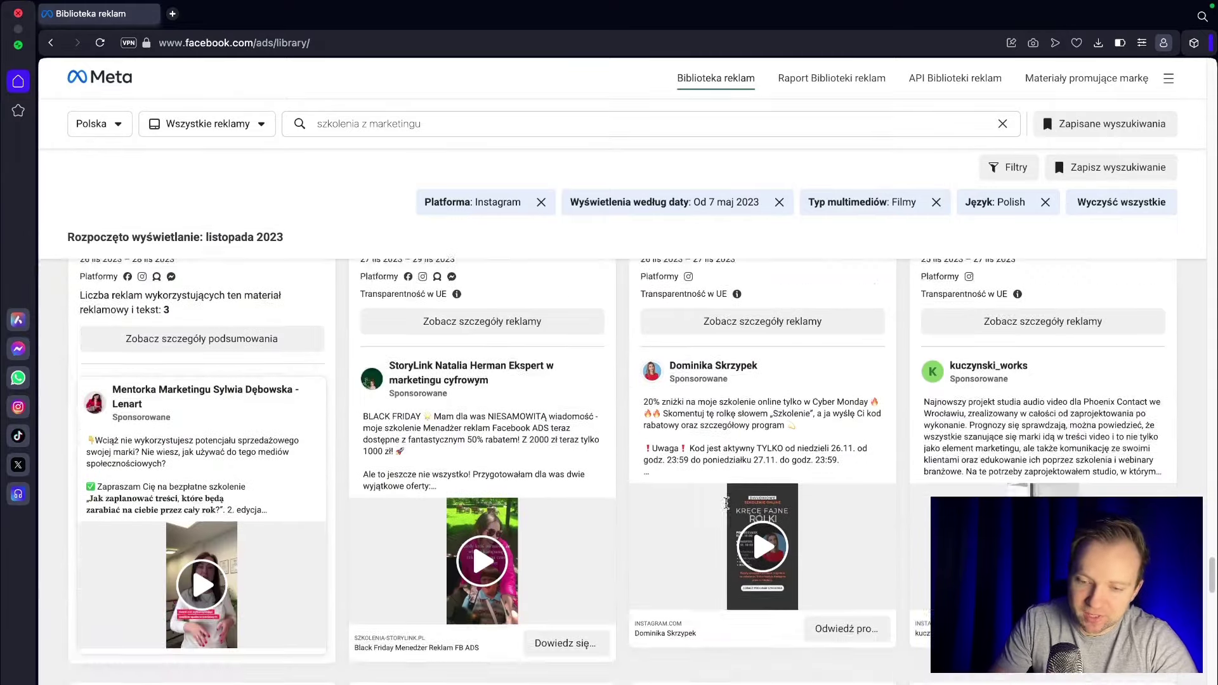
pyautogui.scroll(-2, 499, 470)
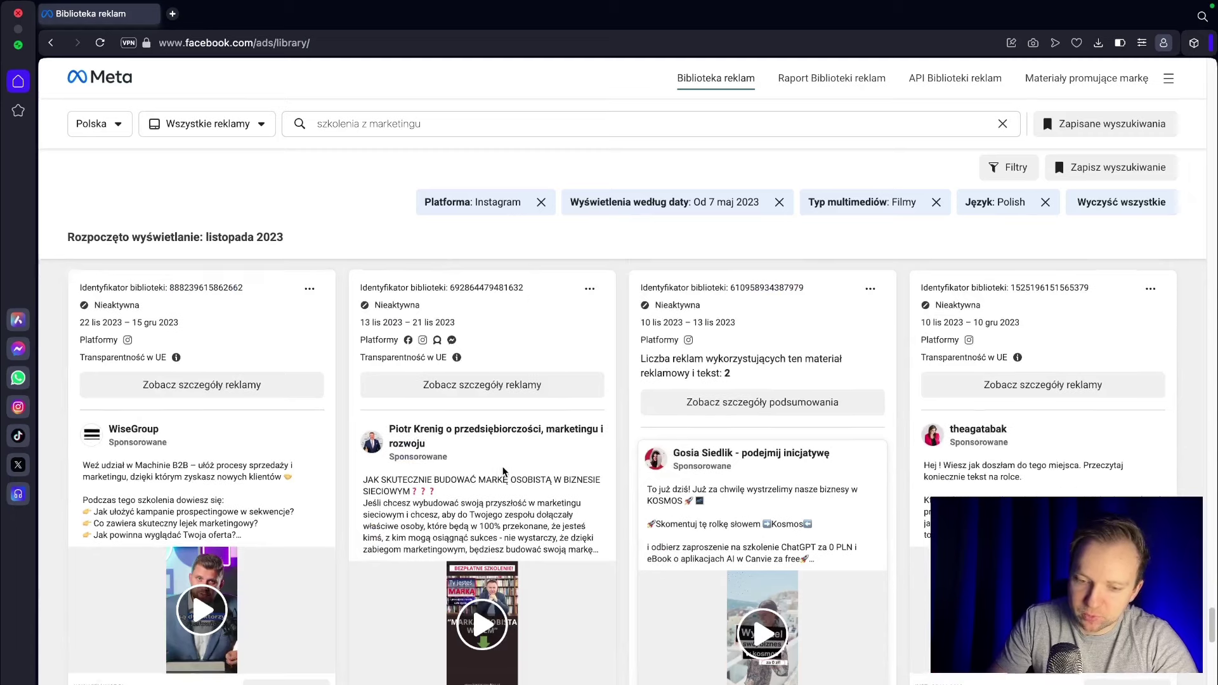
# - Open the 13–21 November 2023 personal-branding training ad and examine its advertiser information and its EU audience targeting and reach
pyautogui.click(479, 395)
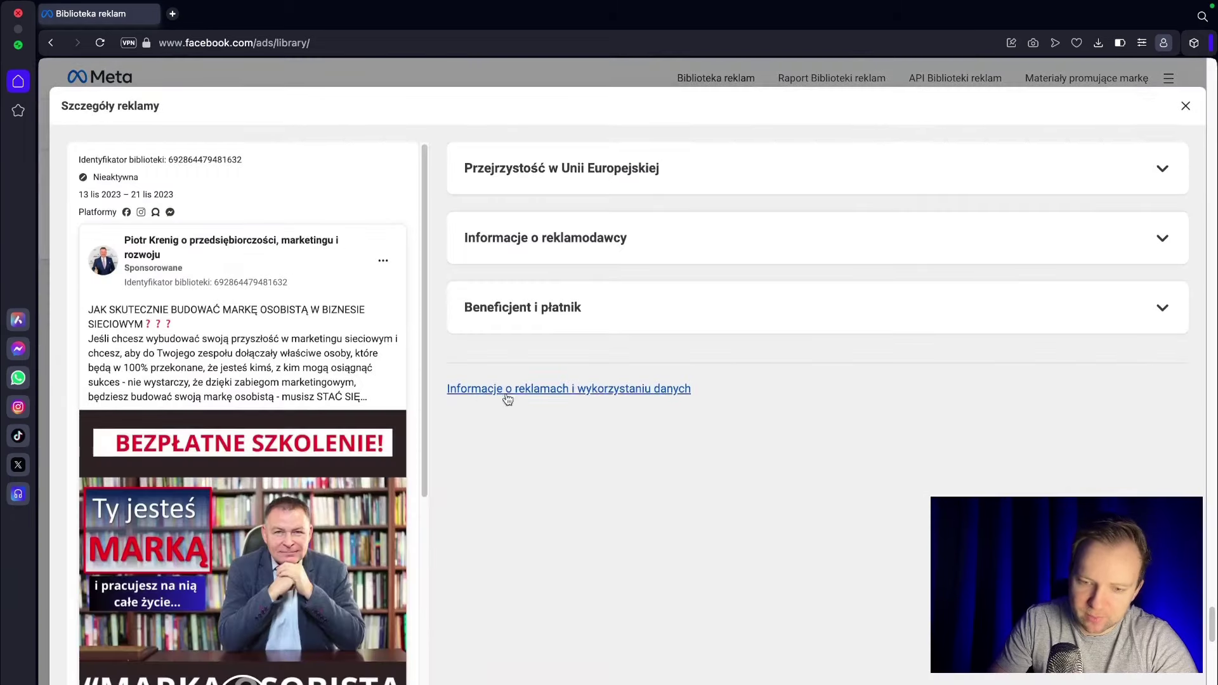
pyautogui.scroll(-5, 239, 397)
pyautogui.scroll(6, 248, 403)
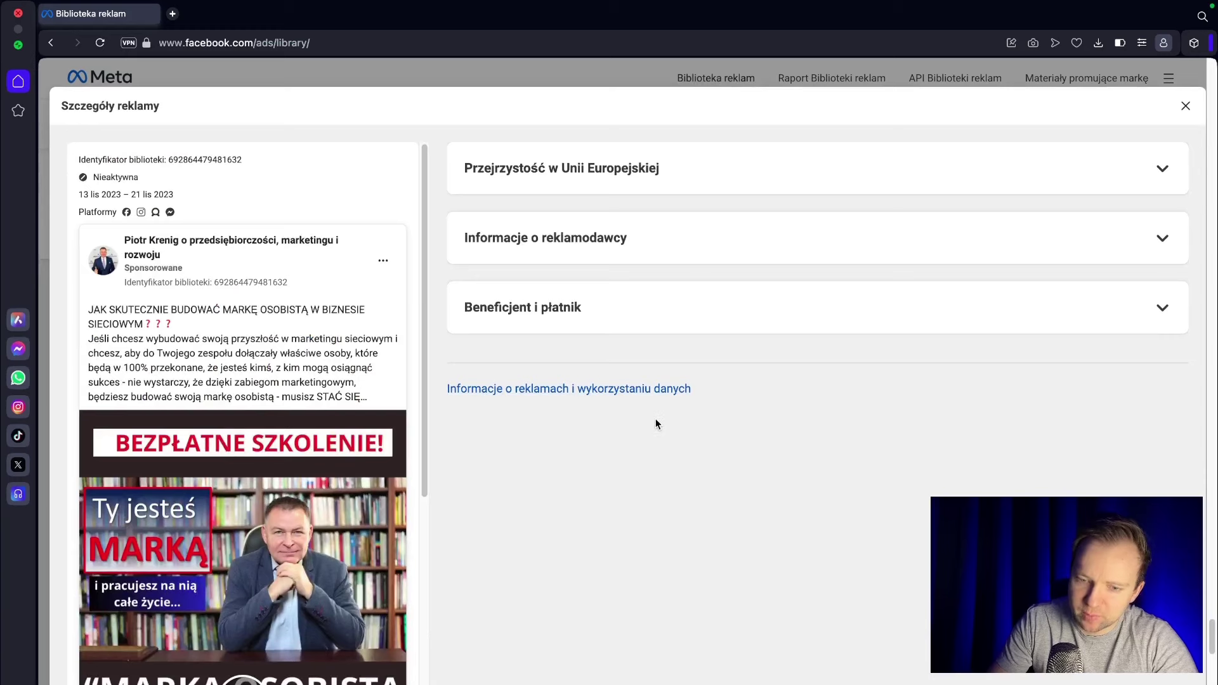
pyautogui.click(587, 239)
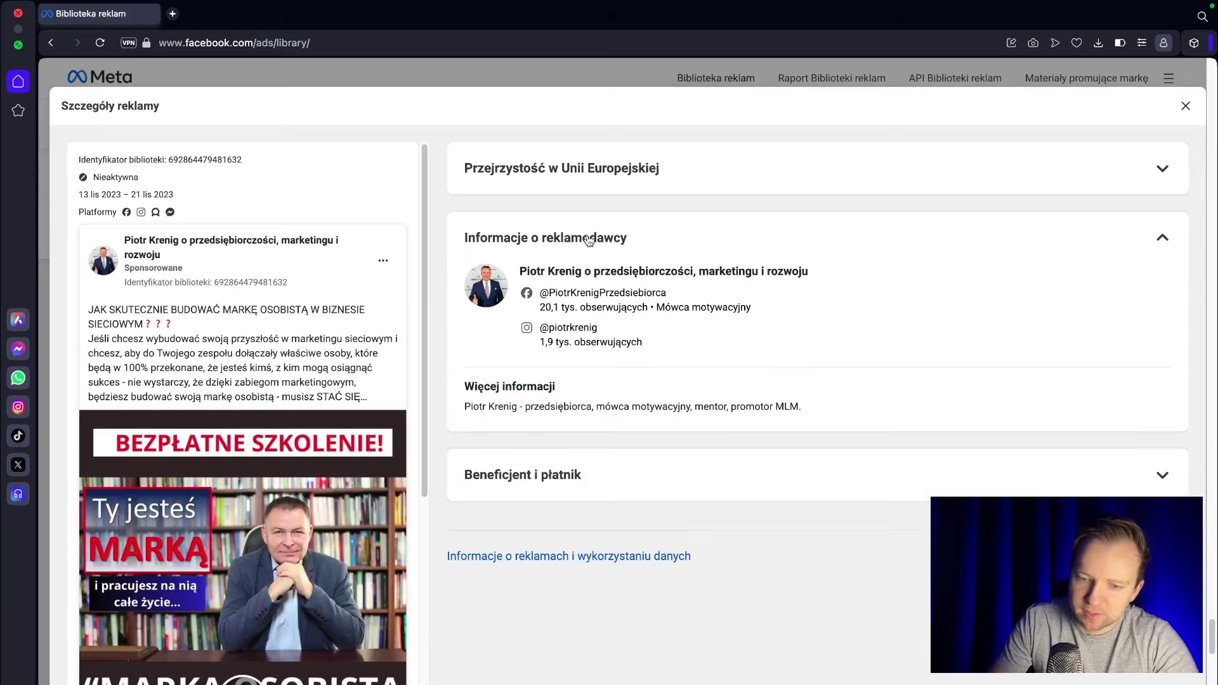
pyautogui.click(600, 169)
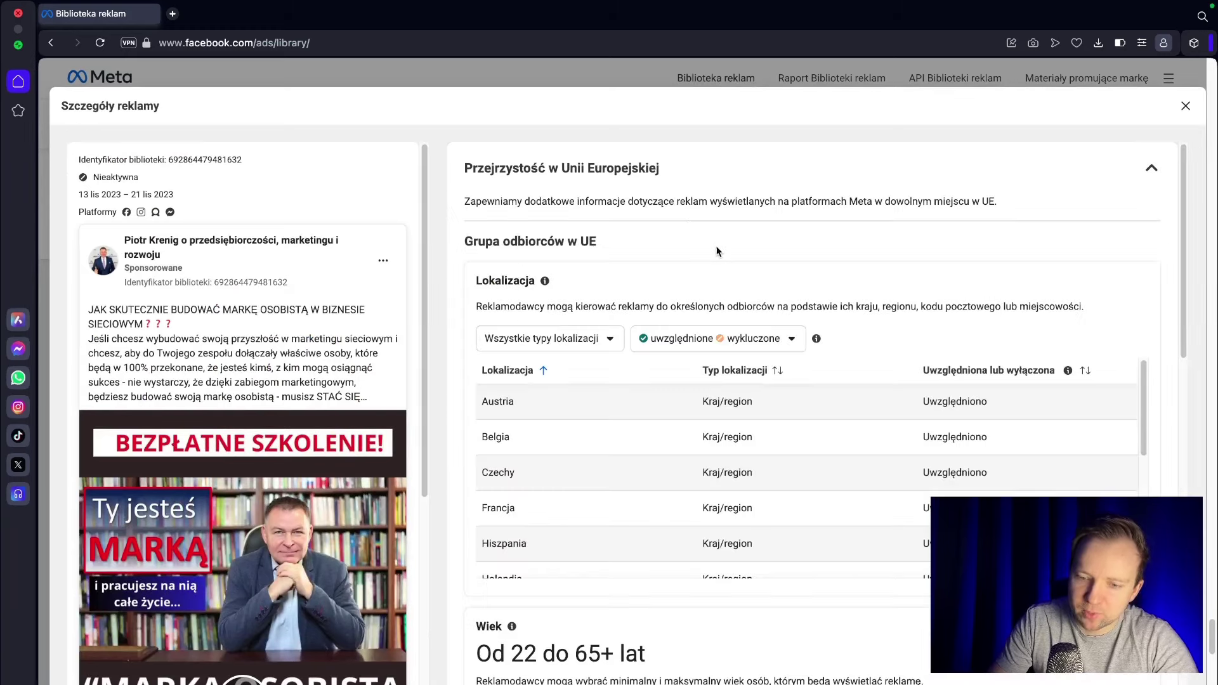
pyautogui.scroll(-8, 748, 288)
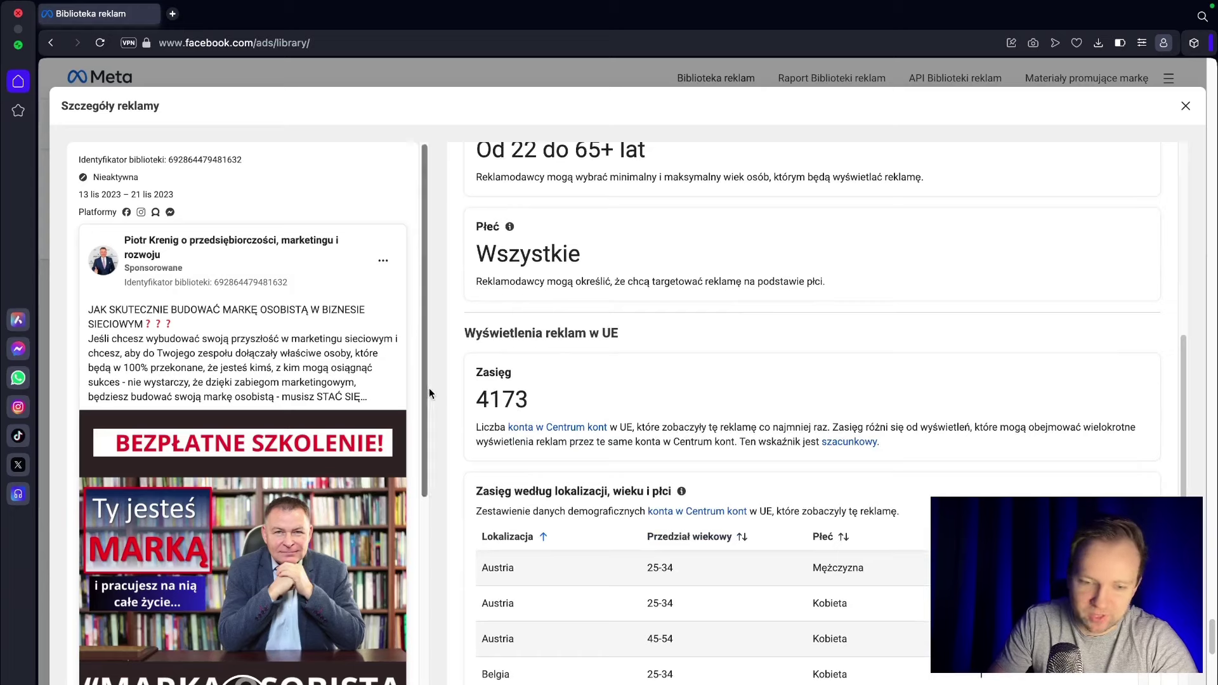
pyautogui.scroll(-1, 660, 383)
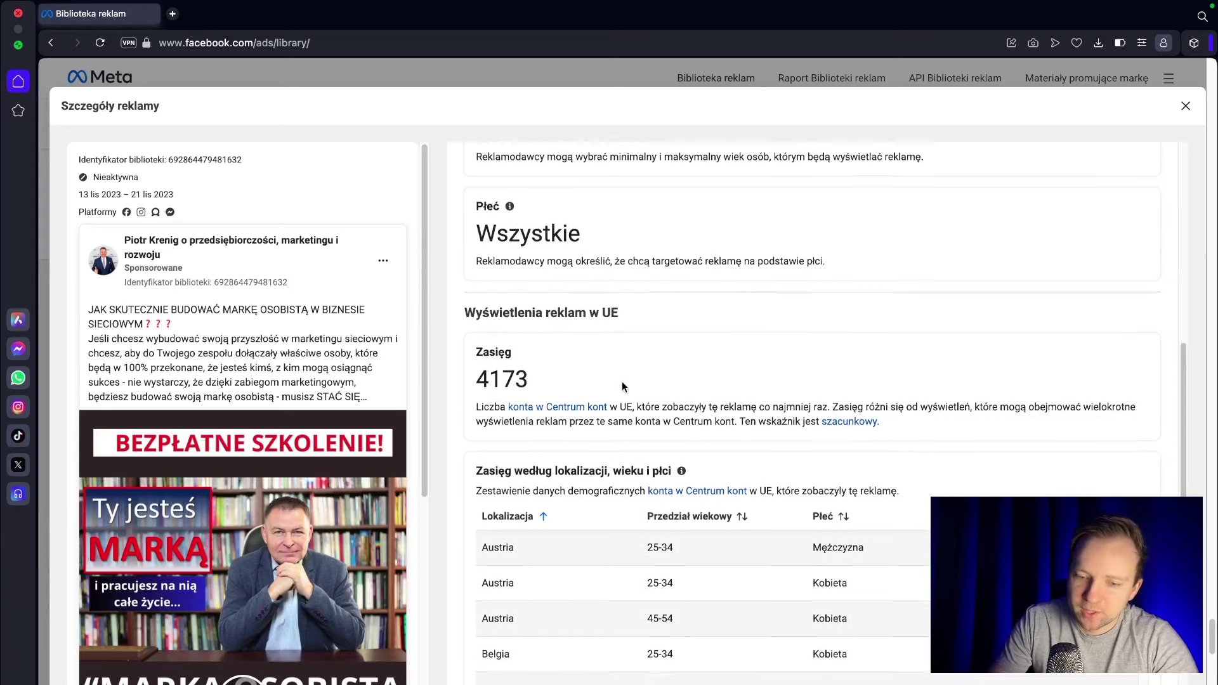
# - Examine the ad's total EU reach and its reach breakdown by location, age and gender through to the Włochy rows
pyautogui.click(534, 373)
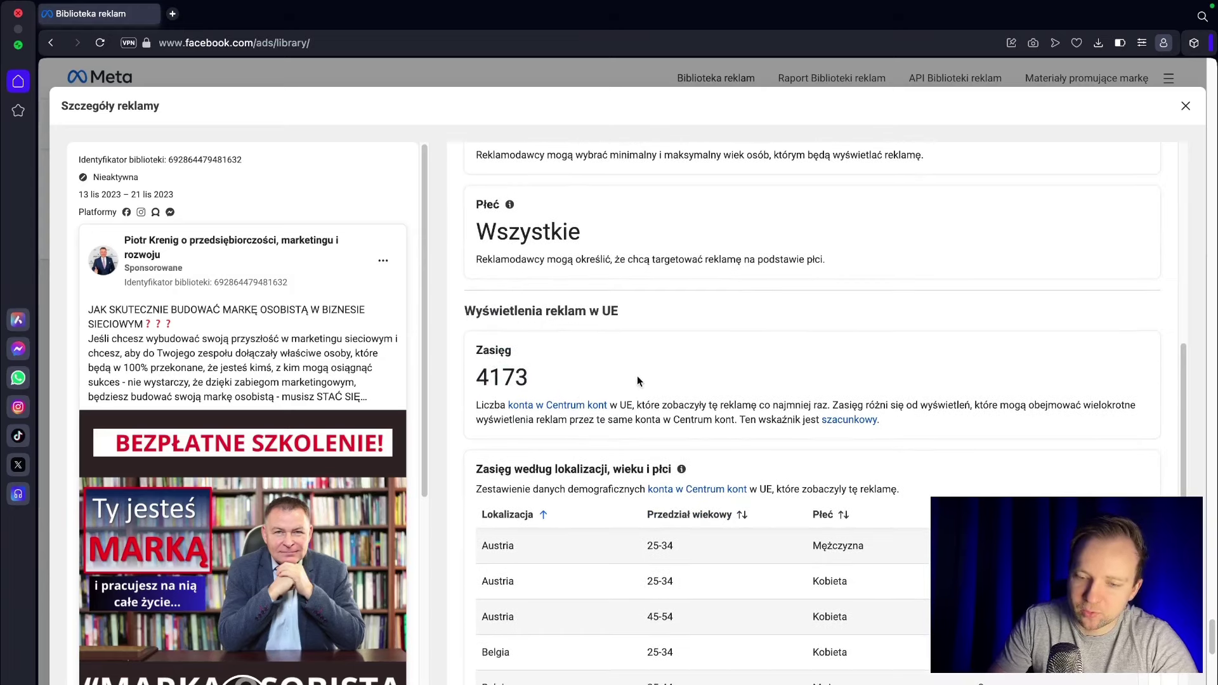
pyautogui.moveTo(487, 378); pyautogui.dragTo(557, 382)
pyautogui.click(557, 382)
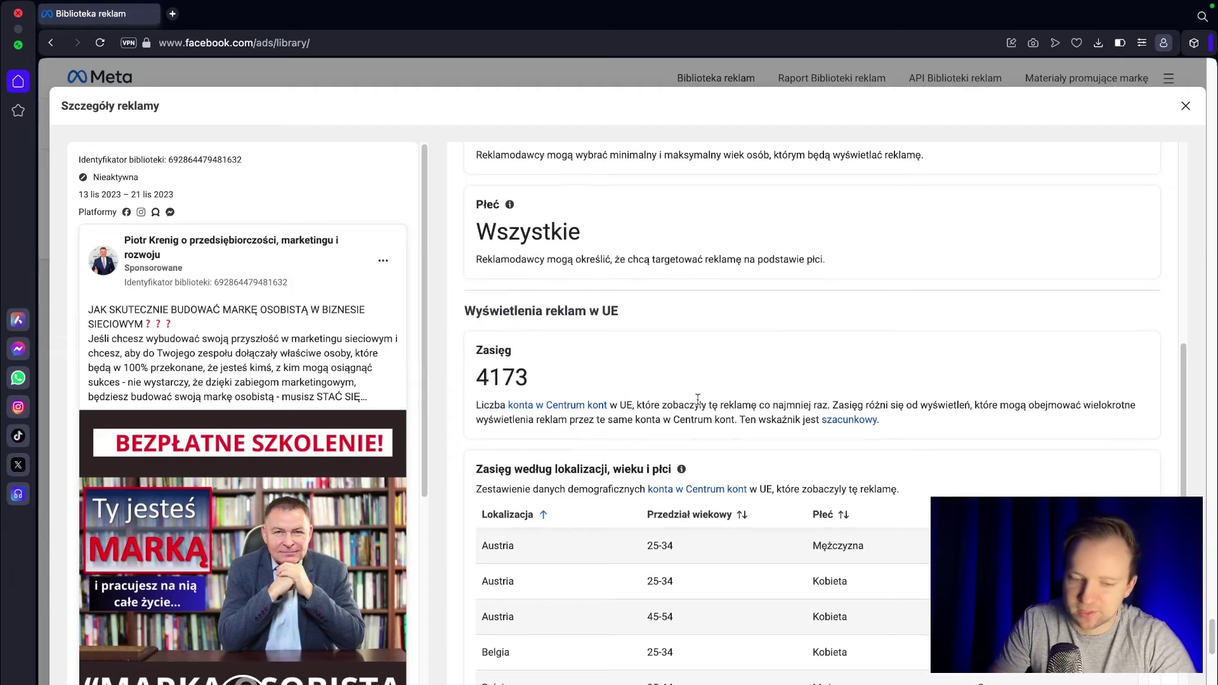
pyautogui.scroll(-4, 573, 431)
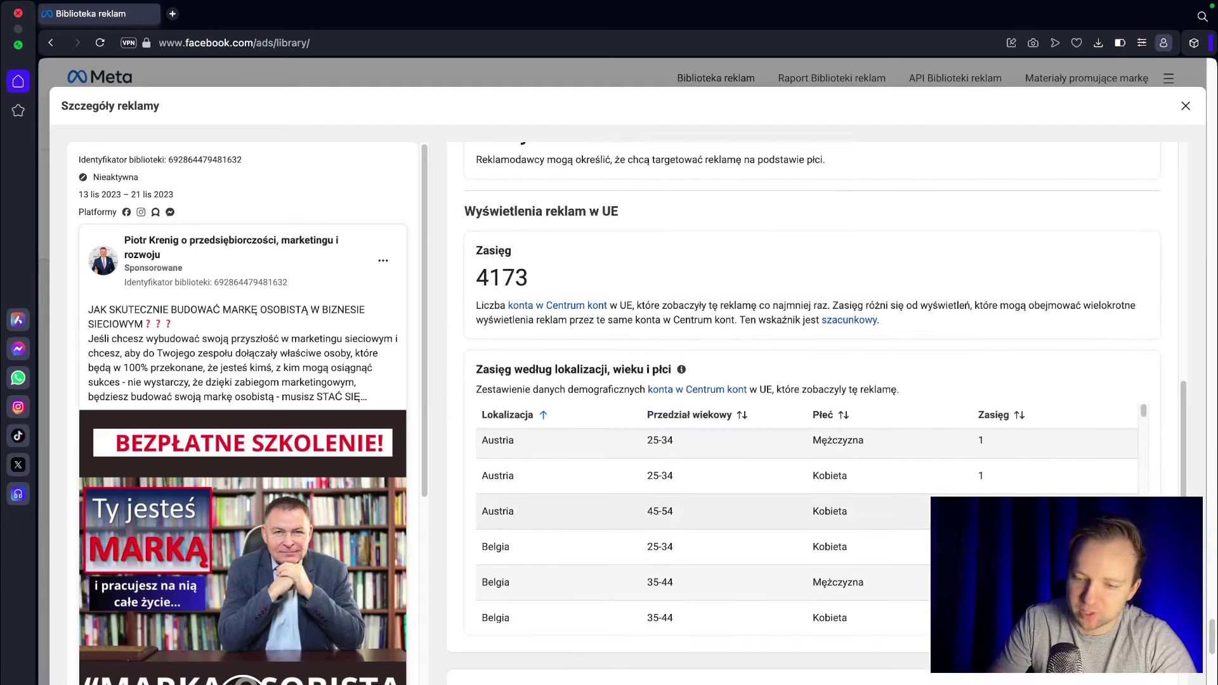
pyautogui.scroll(-3, 1067, 481)
pyautogui.scroll(-15, 1065, 486)
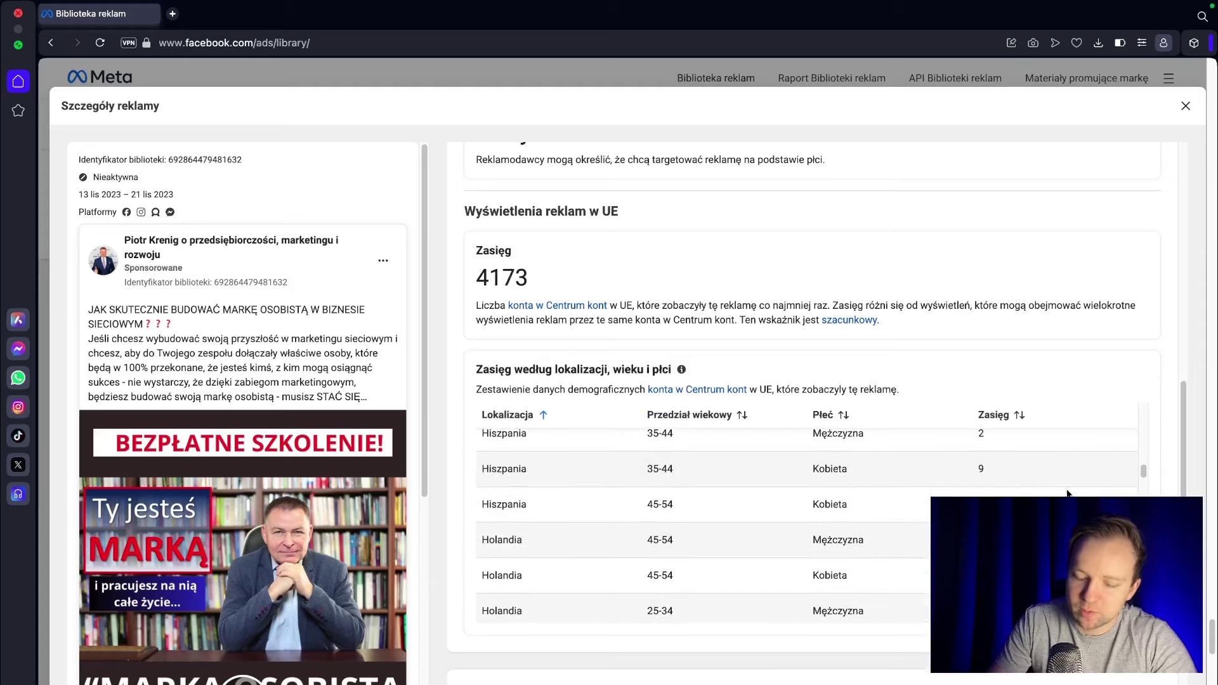
pyautogui.scroll(-15, 958, 495)
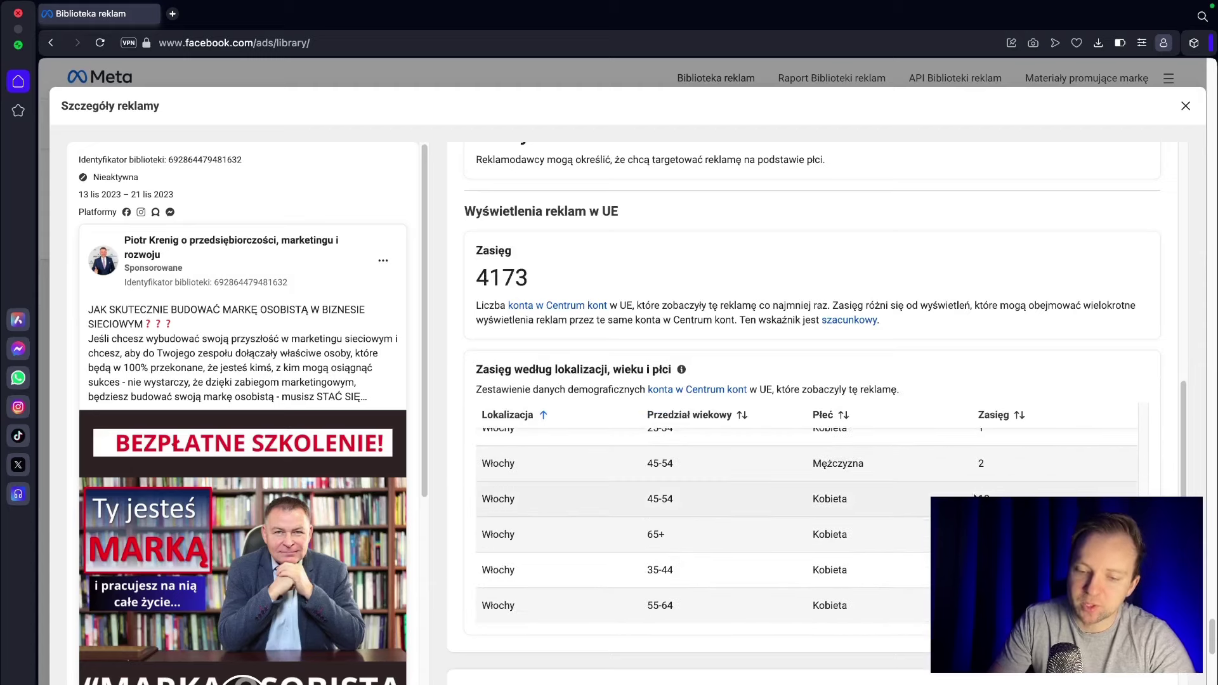
pyautogui.scroll(-3, 549, 363)
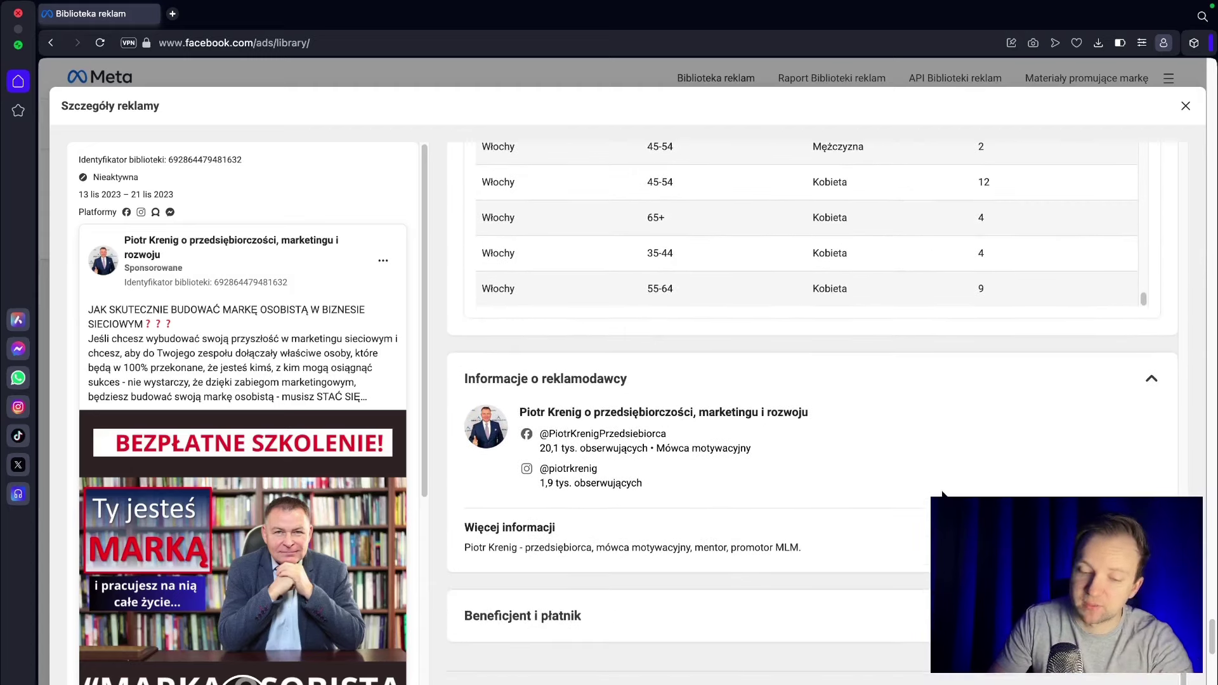
# - Collapse the EU transparency section, preview the advertiser's page card, and expand the "Beneficjent i płatnik" details
pyautogui.scroll(20, 744, 360)
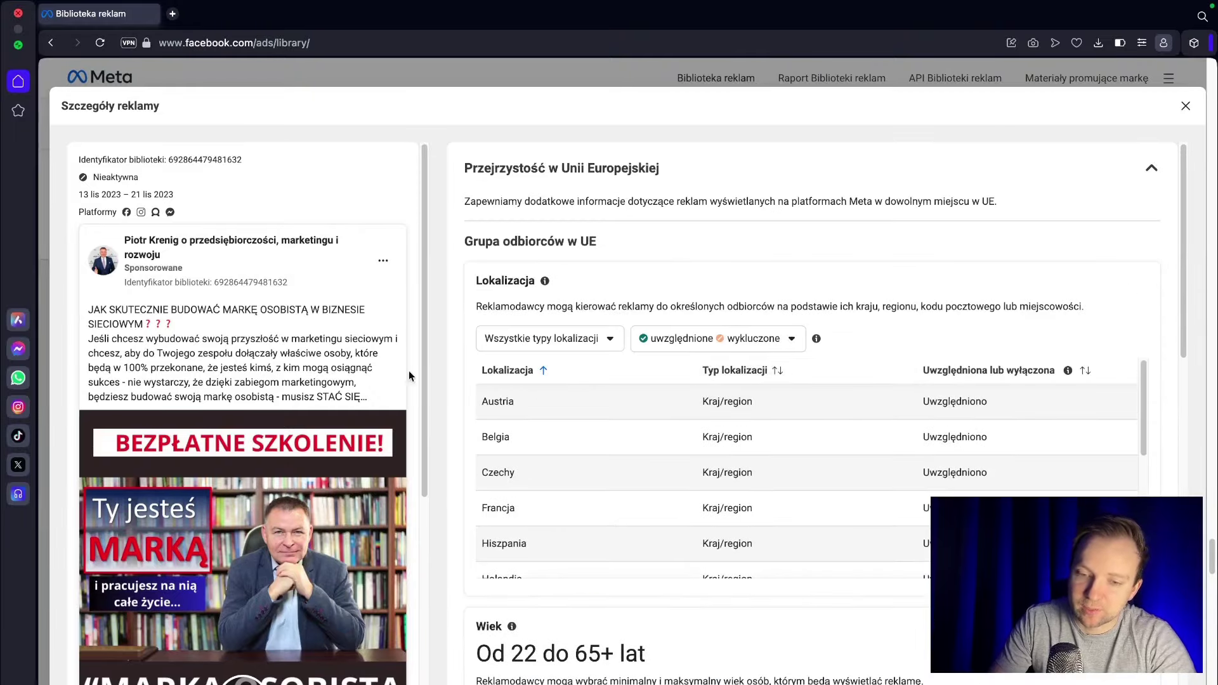
pyautogui.click(644, 184)
pyautogui.moveTo(756, 274)
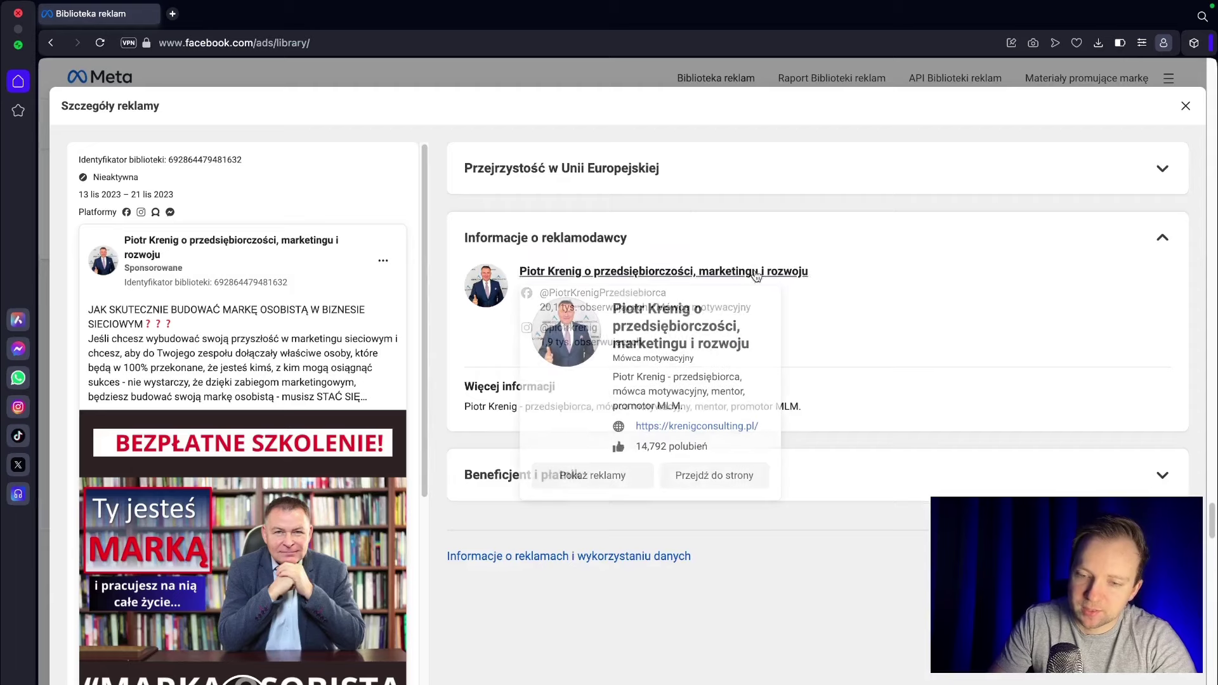
pyautogui.click(1025, 477)
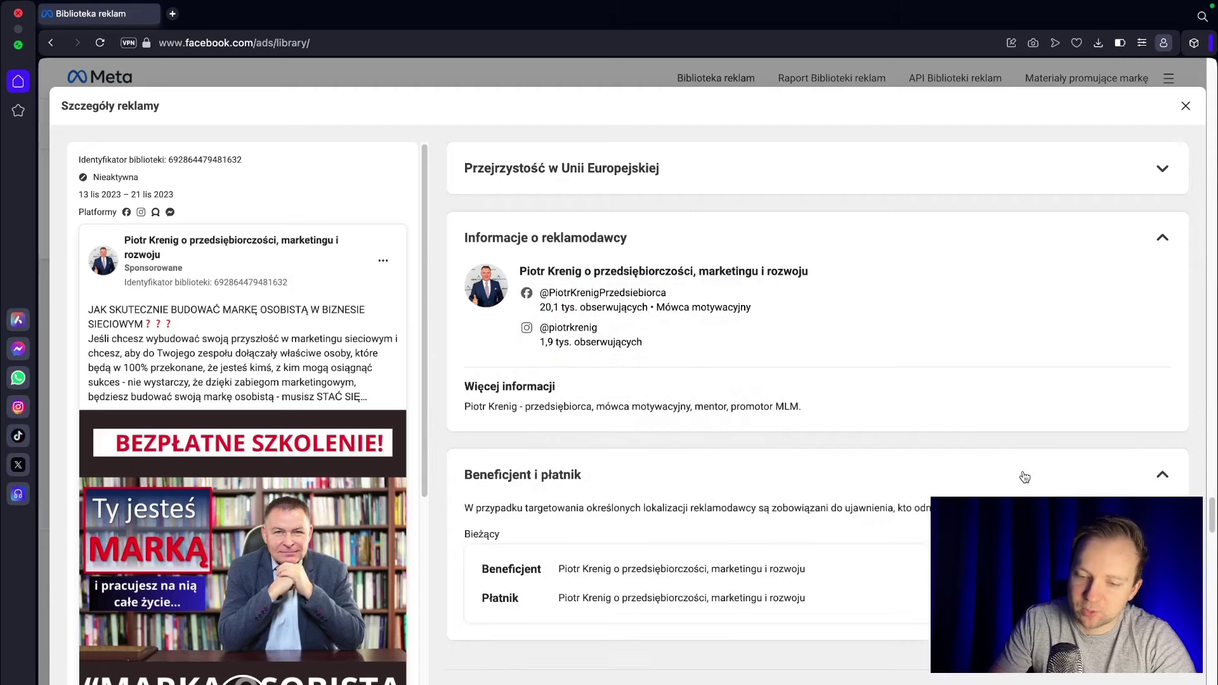
# - Reopen the EU transparency section and review the targeted age and gender and the reach breakdown as far as the Polska rows
pyautogui.click(647, 171)
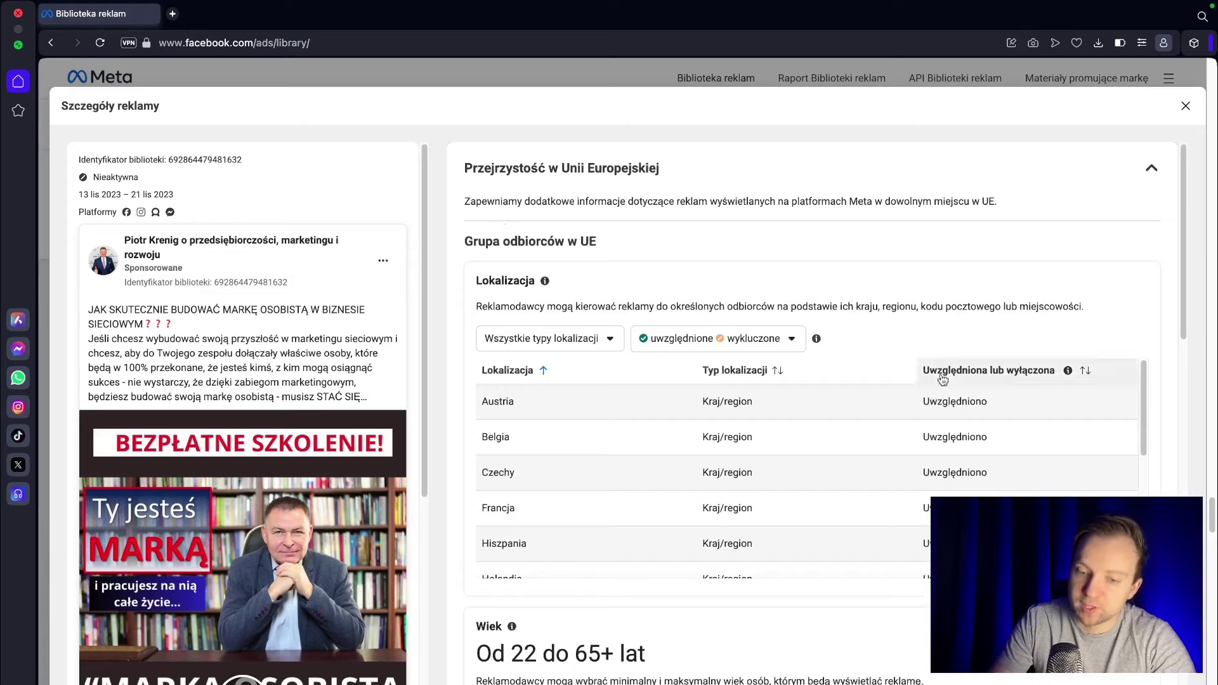
pyautogui.scroll(-7, 683, 326)
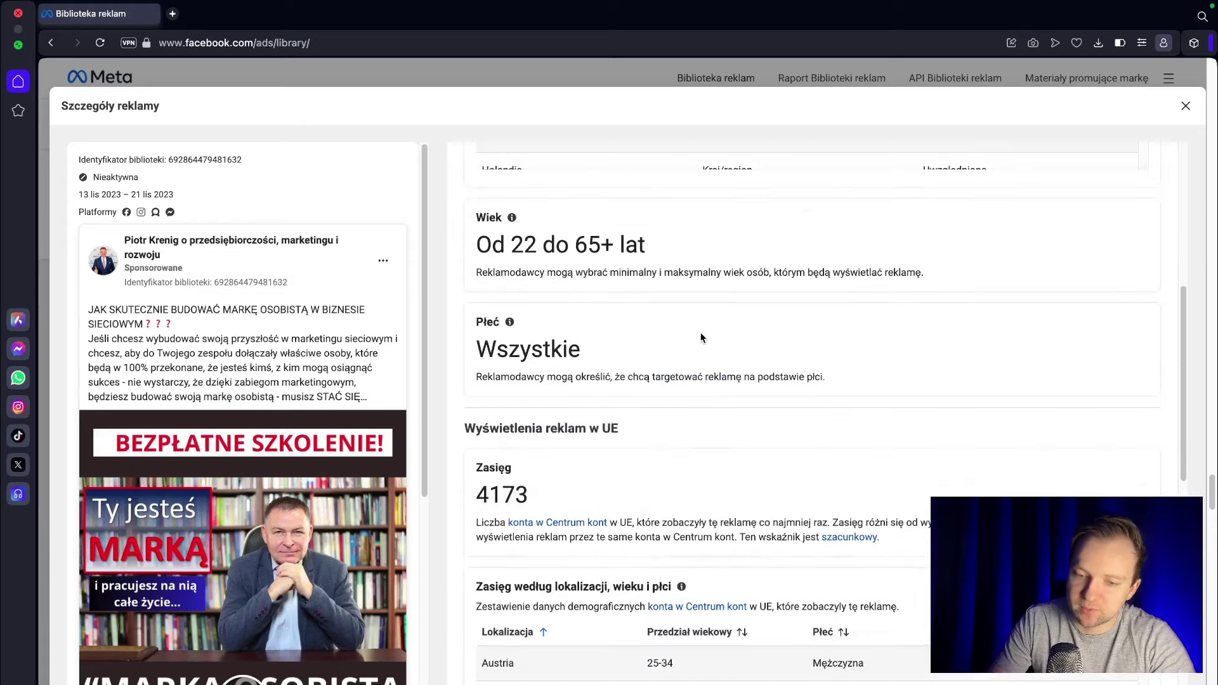
pyautogui.scroll(-6, 600, 410)
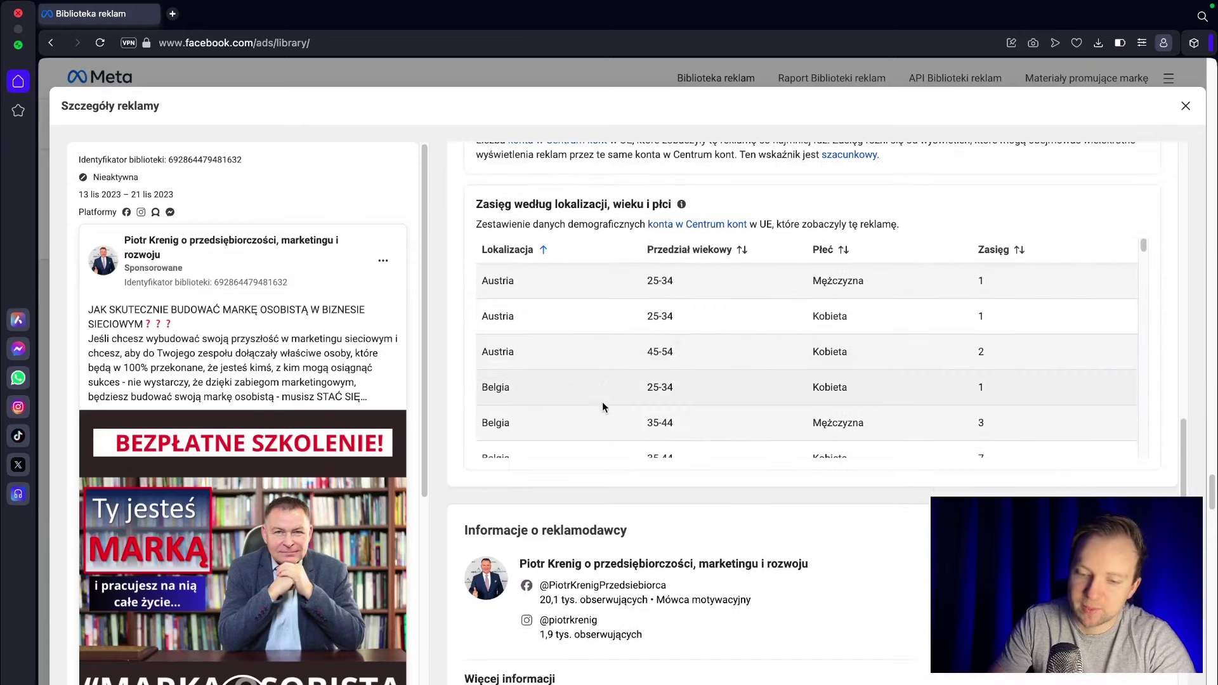
pyautogui.scroll(-10, 673, 272)
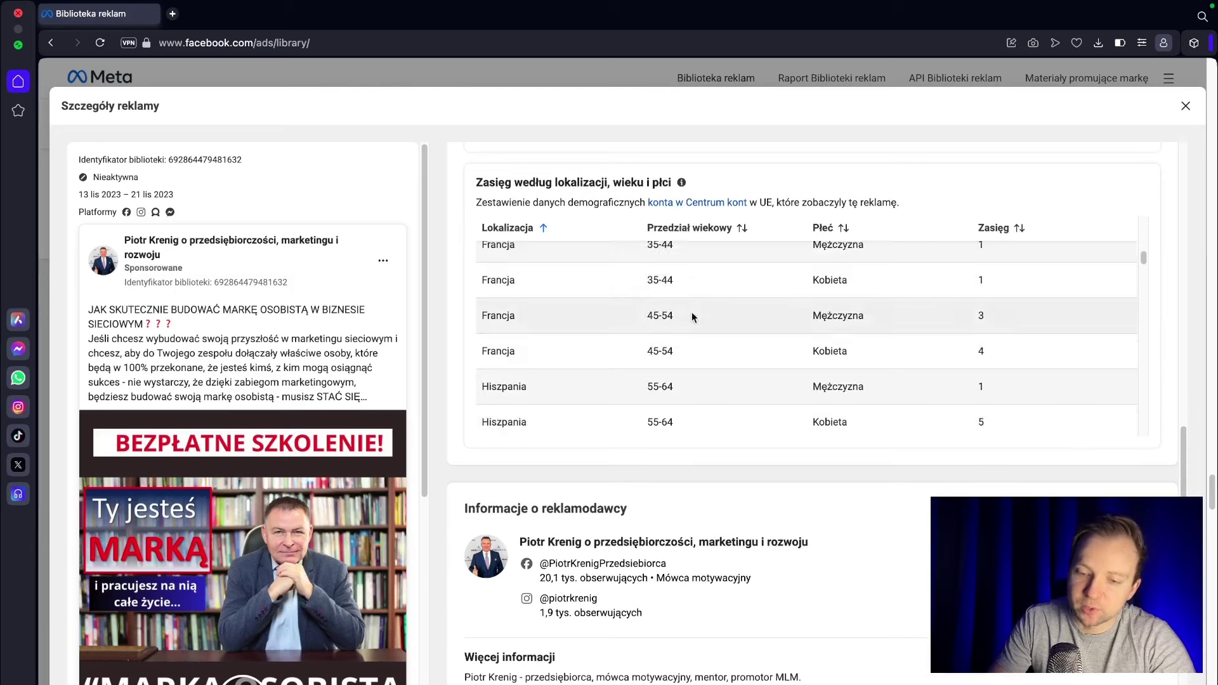
pyautogui.scroll(-10, 721, 325)
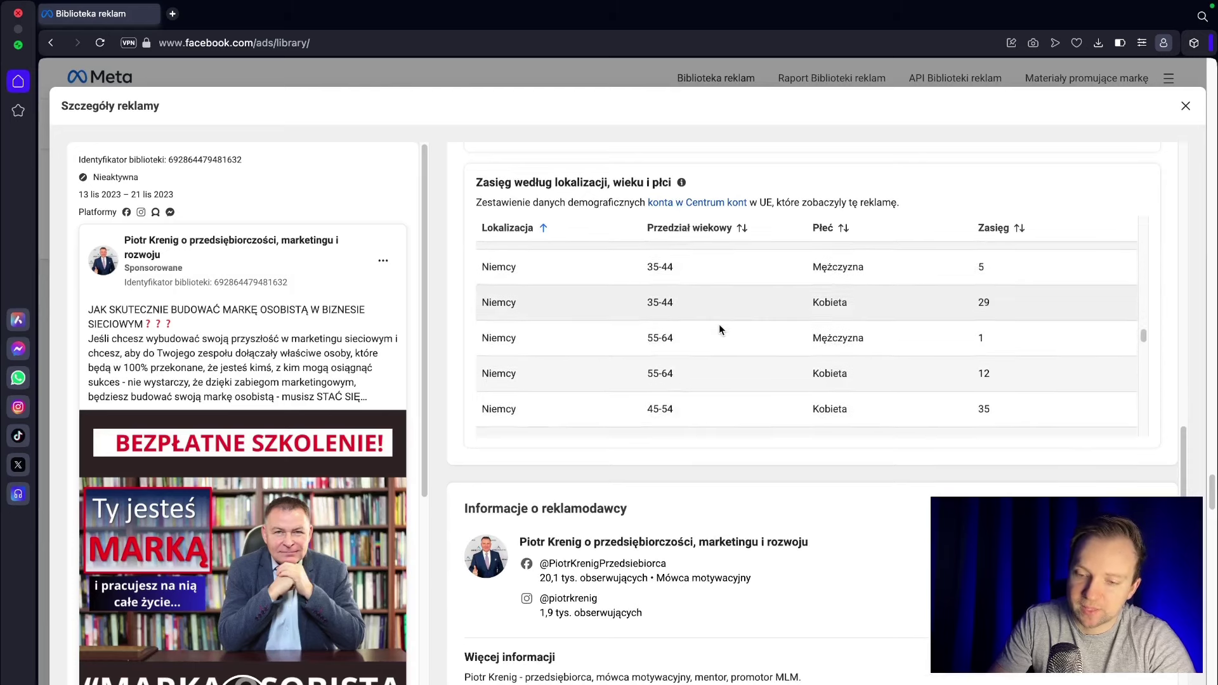
pyautogui.scroll(-6, 766, 315)
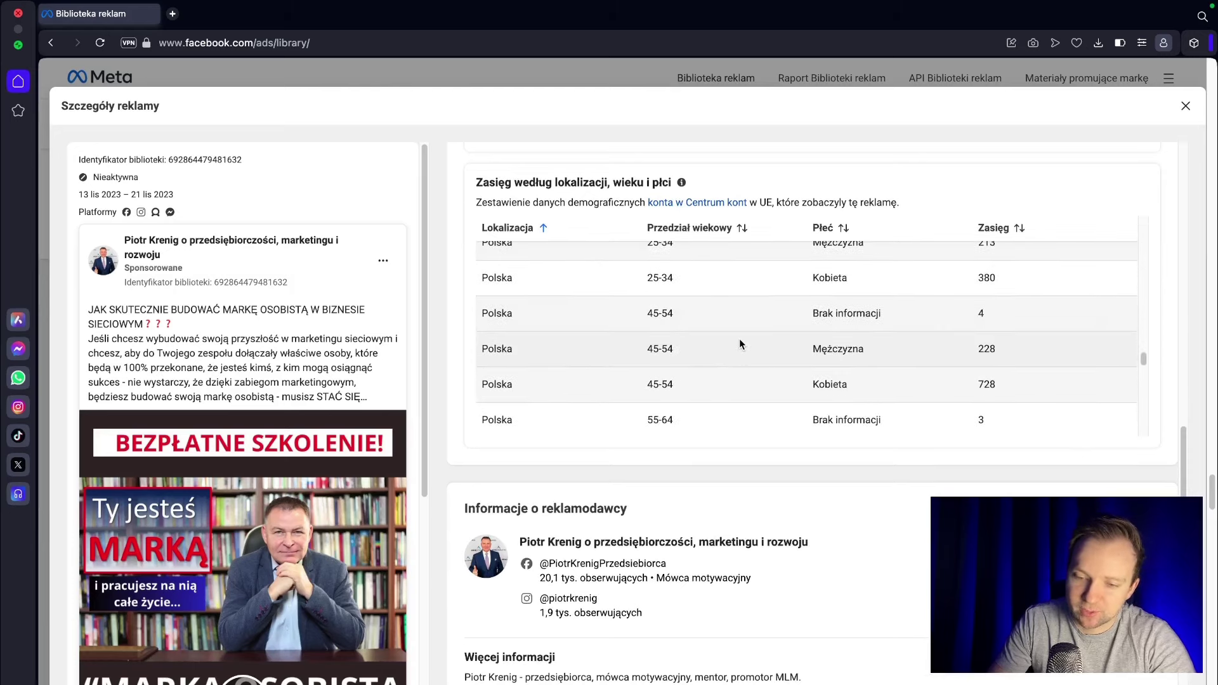
pyautogui.scroll(-3, 739, 342)
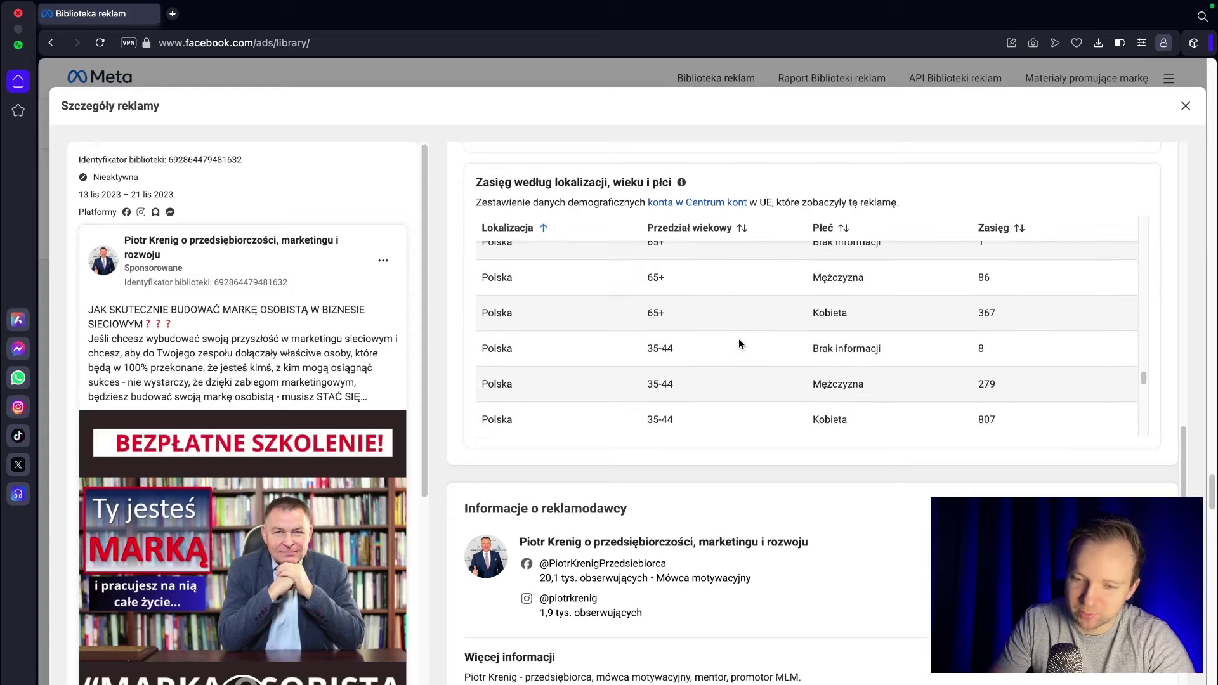
# - Compare reach by age and gender for Polska with the other countries in the breakdown, and return to the first rows
pyautogui.scroll(10, 741, 351)
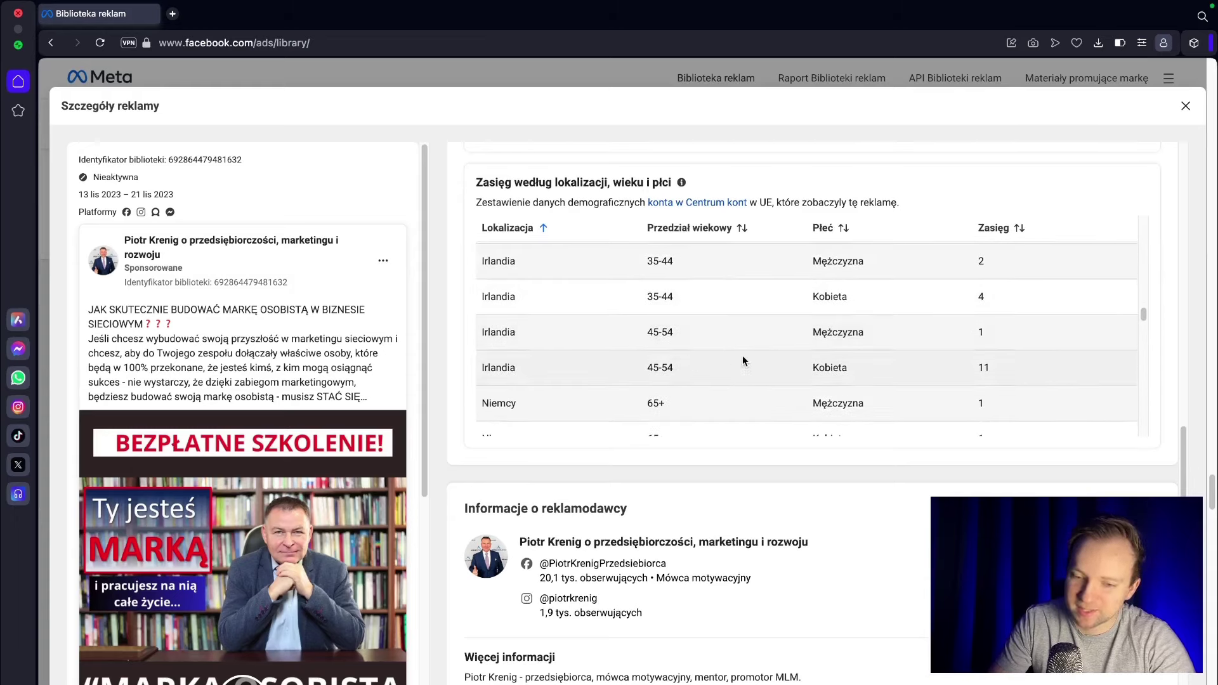
pyautogui.scroll(-6, 762, 349)
pyautogui.scroll(-5, 898, 330)
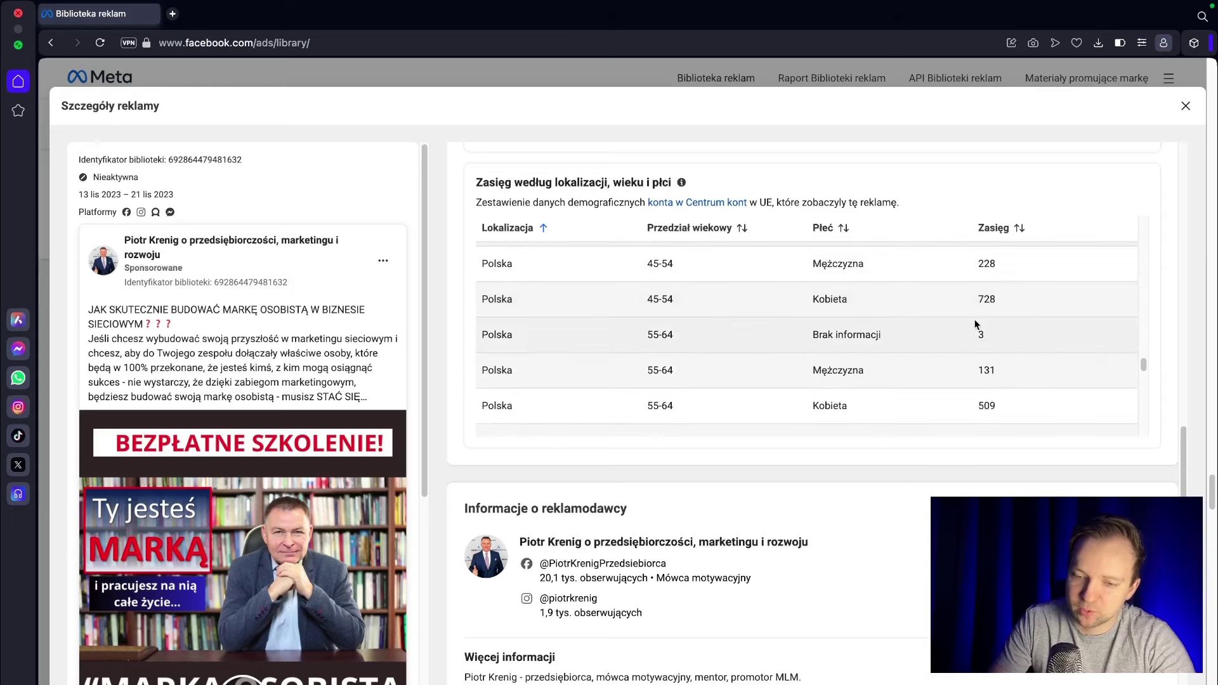
pyautogui.scroll(-3, 964, 342)
pyautogui.scroll(-4, 740, 336)
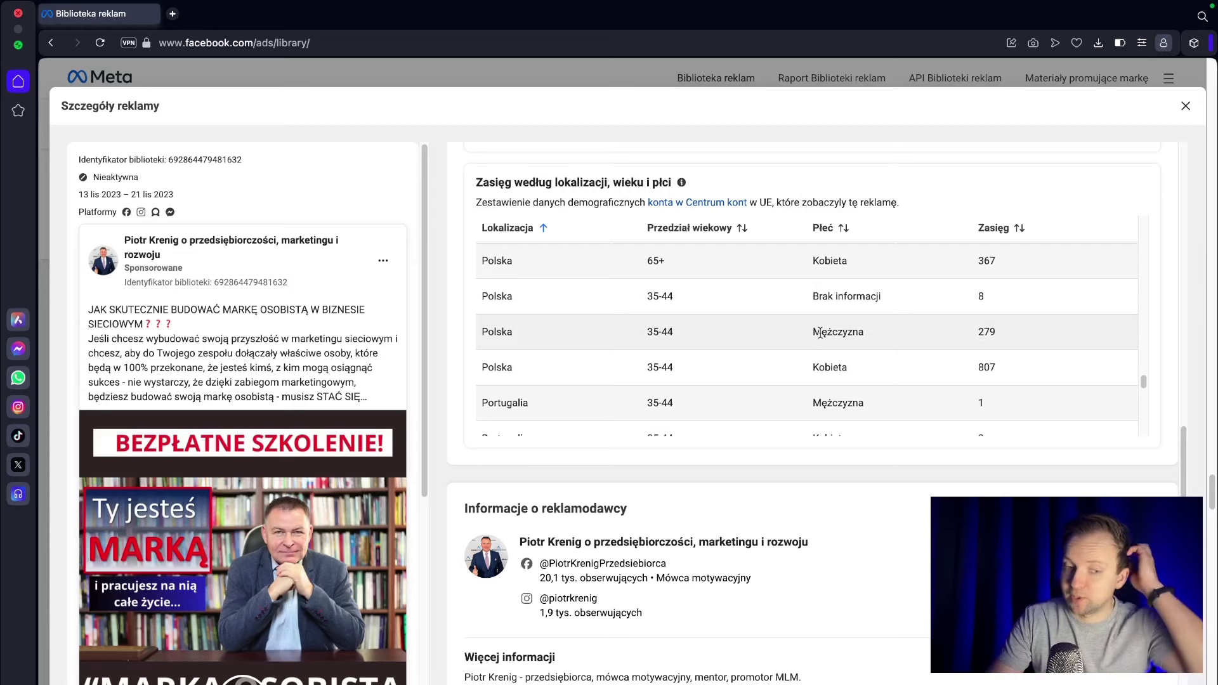
pyautogui.scroll(-8, 812, 336)
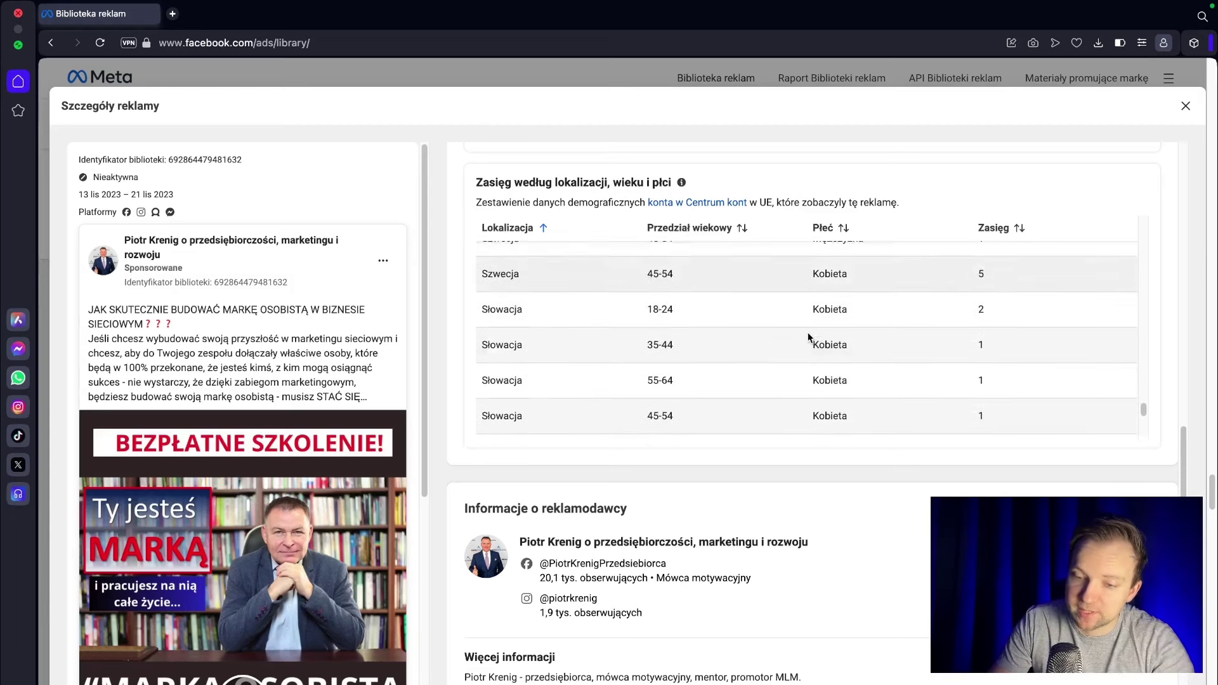
pyautogui.scroll(-5, 809, 338)
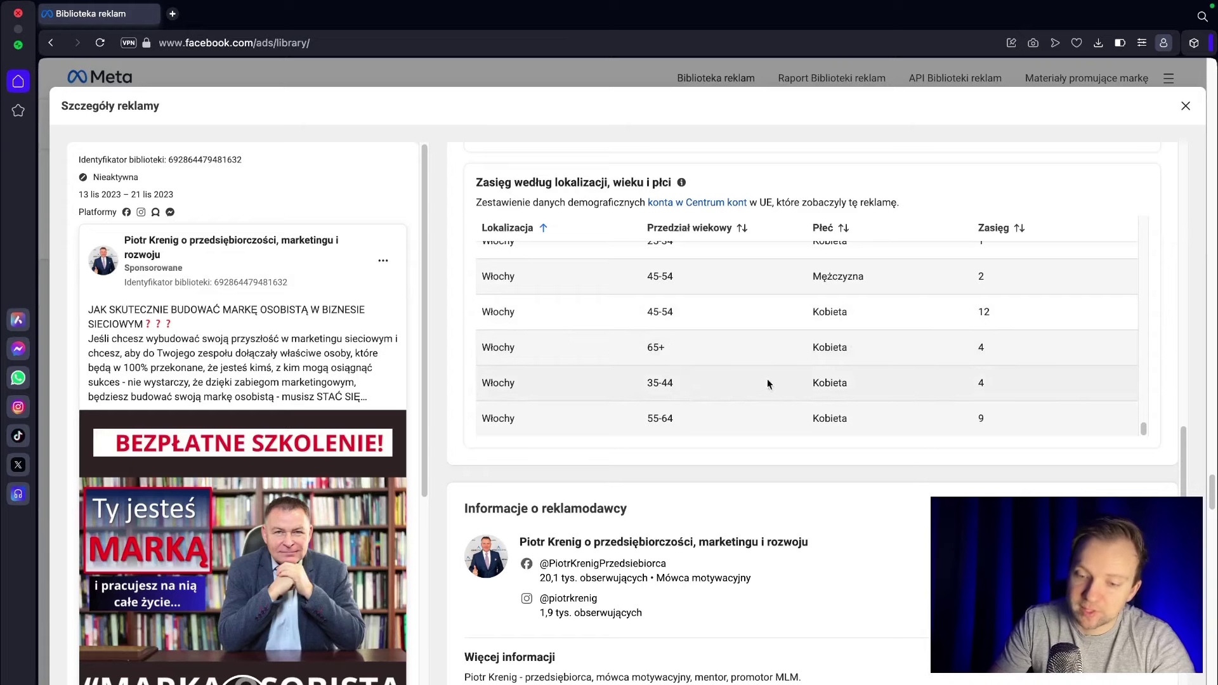
pyautogui.scroll(10, 927, 394)
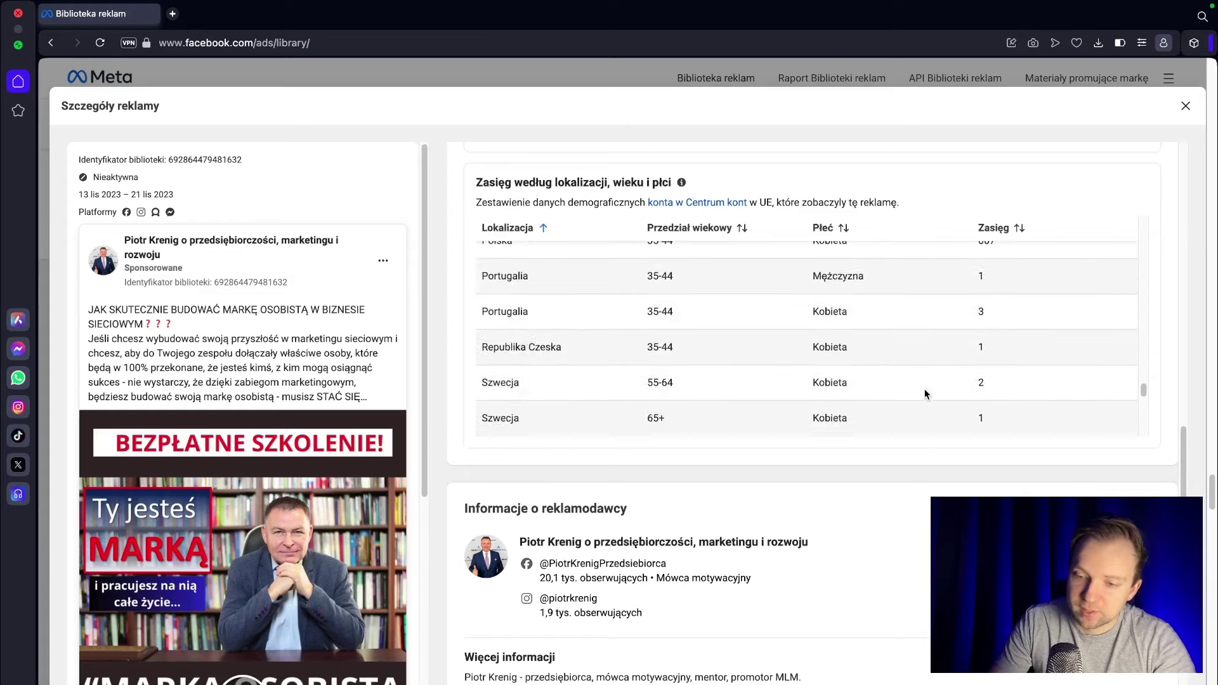
pyautogui.scroll(15, 927, 389)
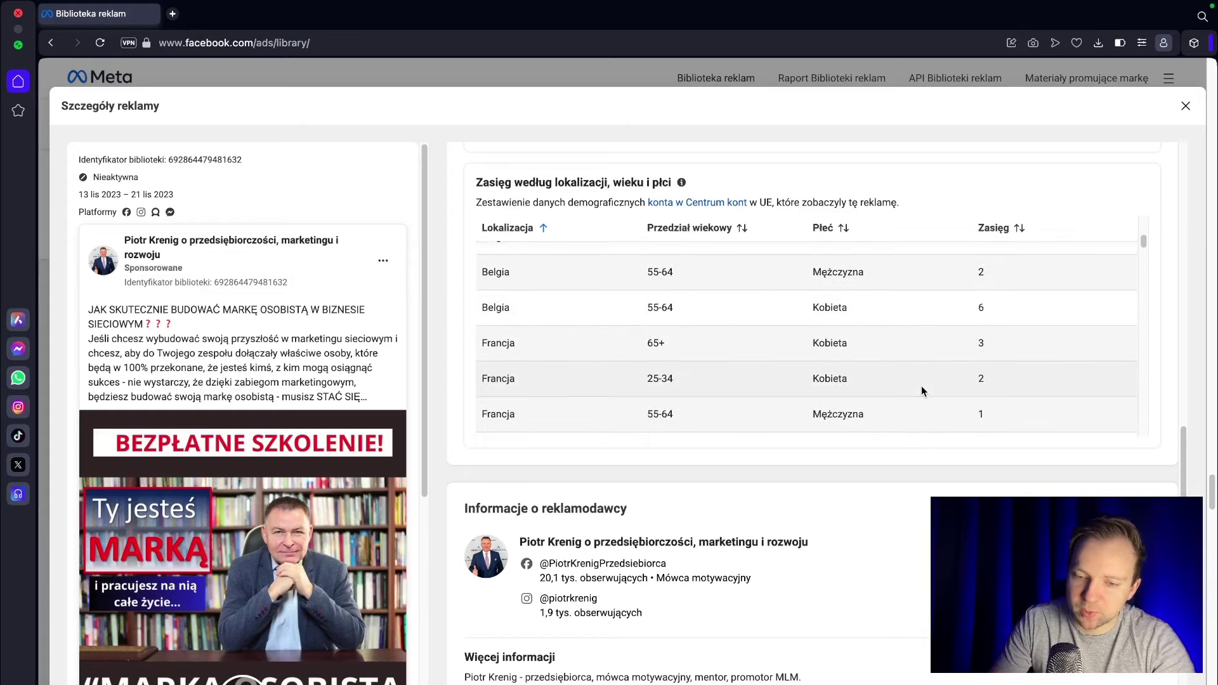
pyautogui.scroll(5, 913, 381)
pyautogui.scroll(-6, 911, 389)
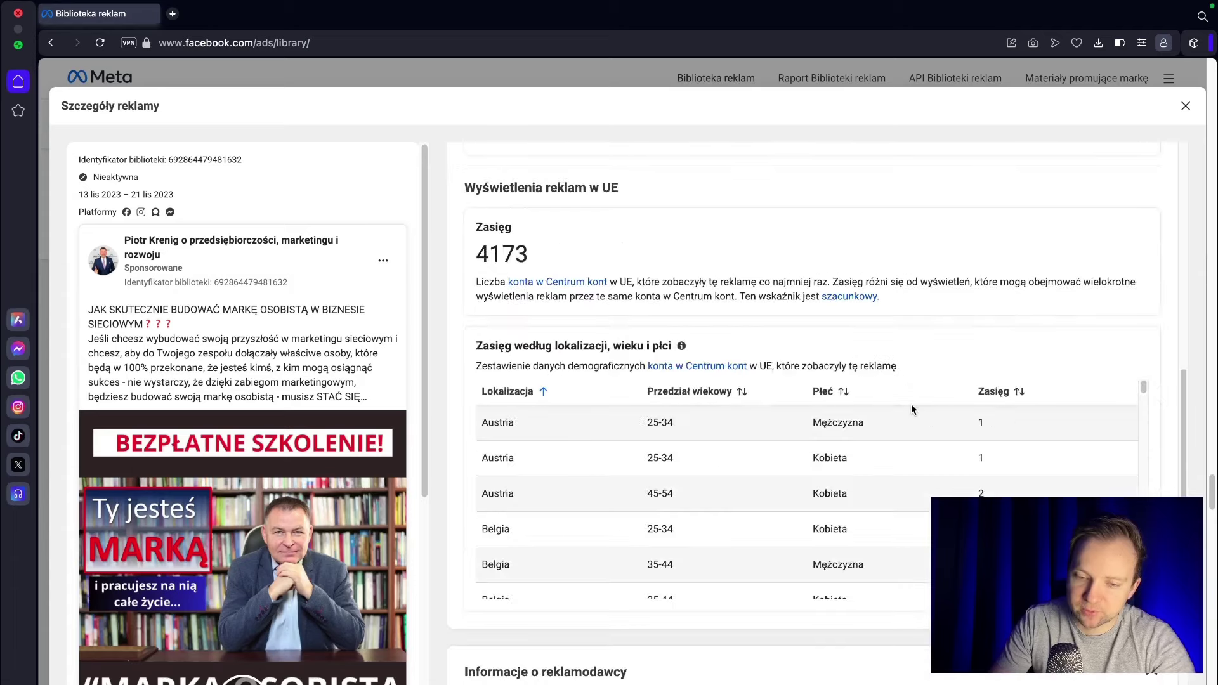